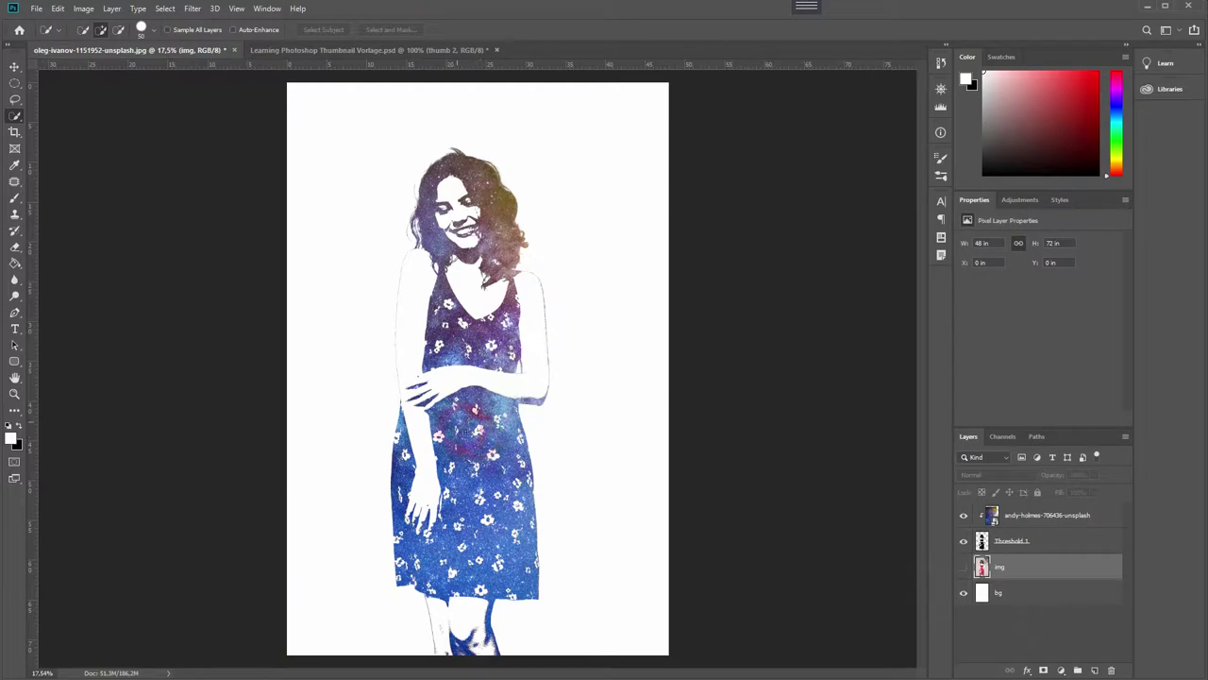
- Open the image tamara-bellis-422421-unsplash from the Downloads folder
left_click(36, 8)
left_click(42, 28)
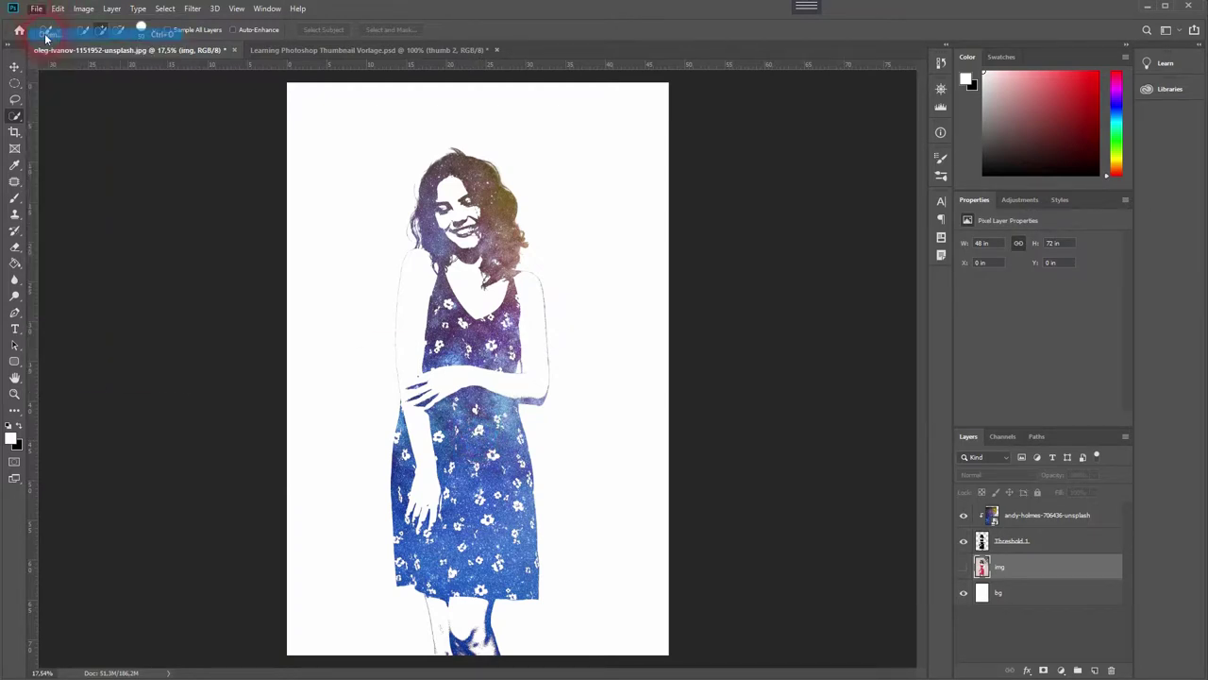
left_click(644, 105)
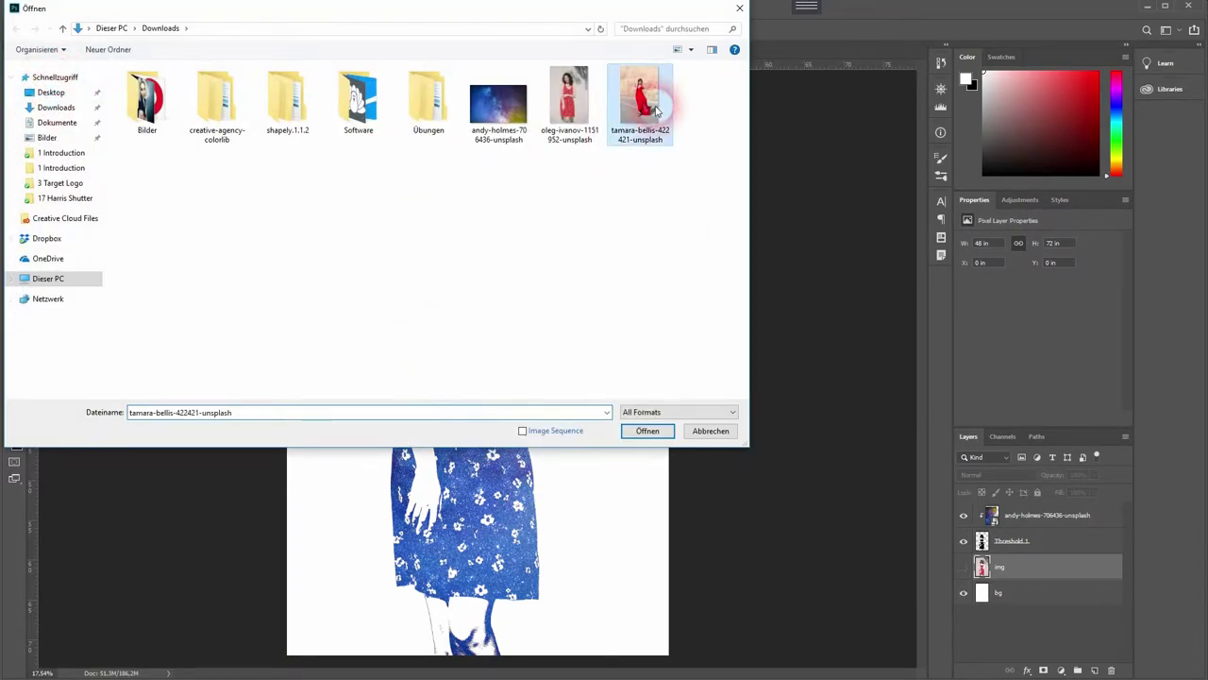
double_click(629, 98)
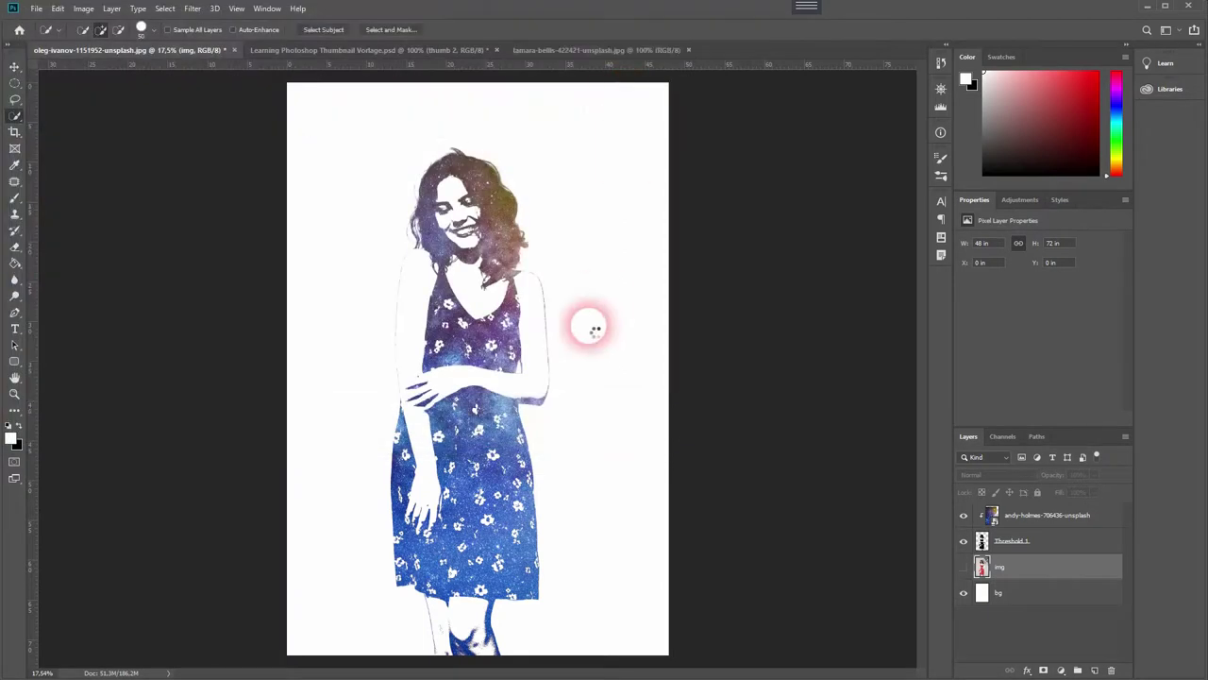
scroll(515, 396, "up", 3)
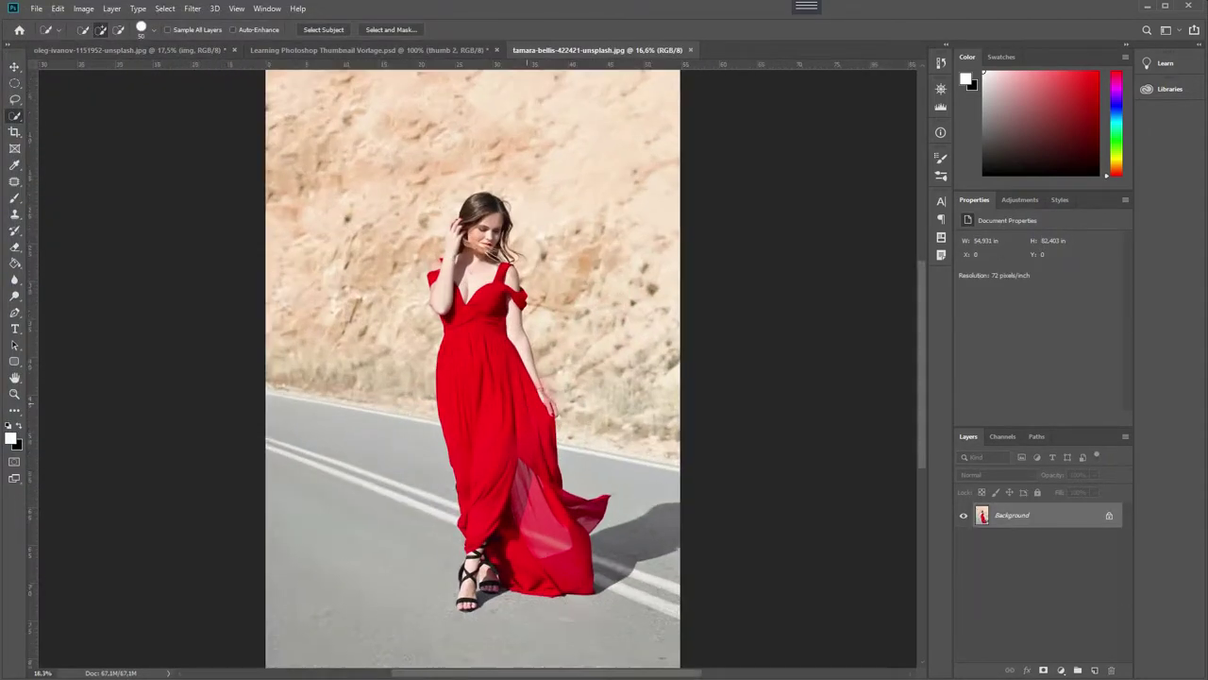
scroll(530, 408, "down", 2)
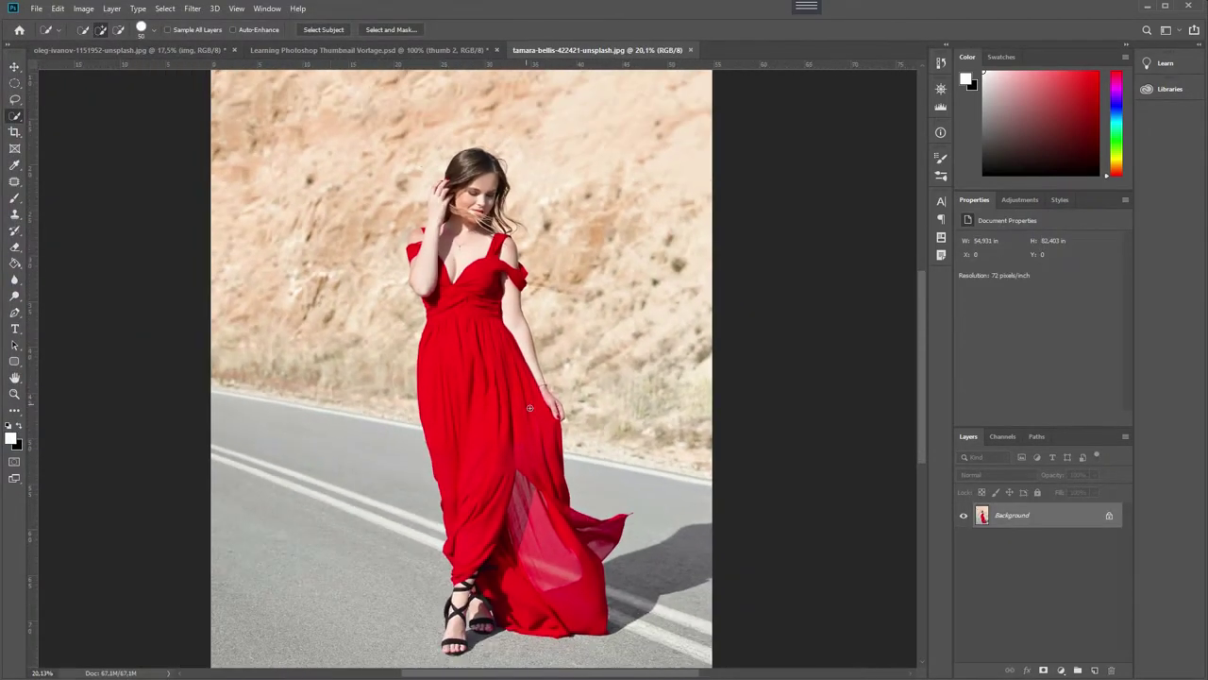
- Convert the Background layer into a regular layer named img, duplicate it, and hide the original img layer
double_click(1015, 516)
type("img")
key("Return")
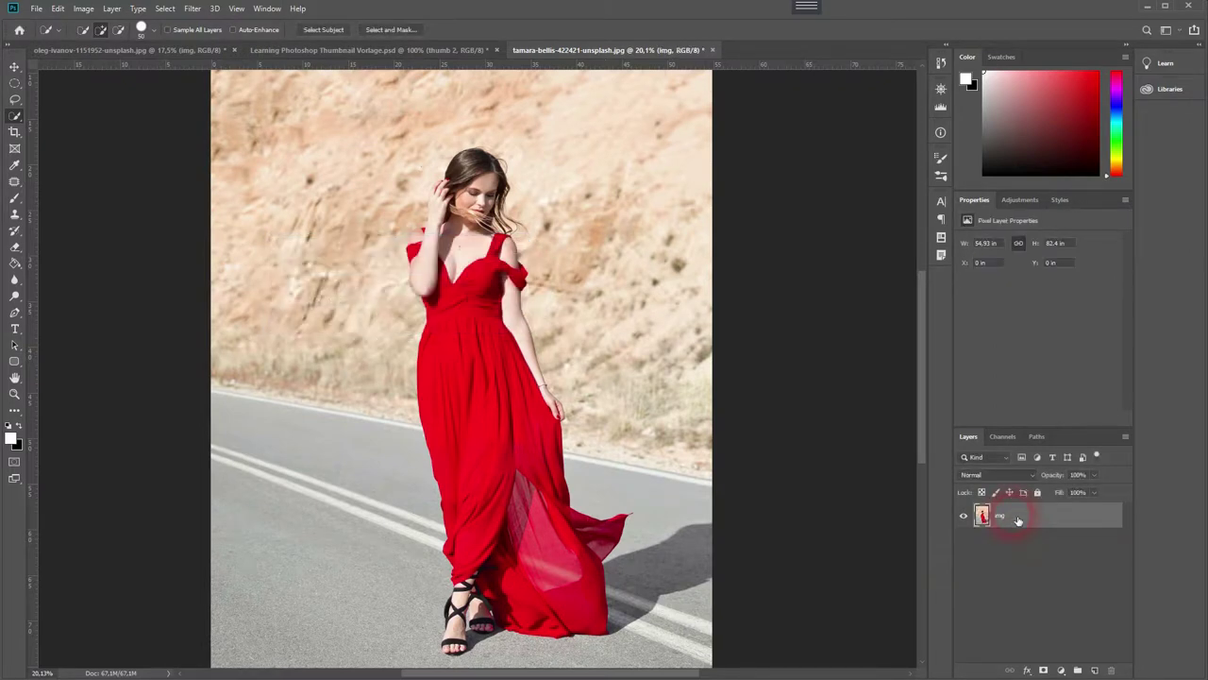
key("ctrl+j")
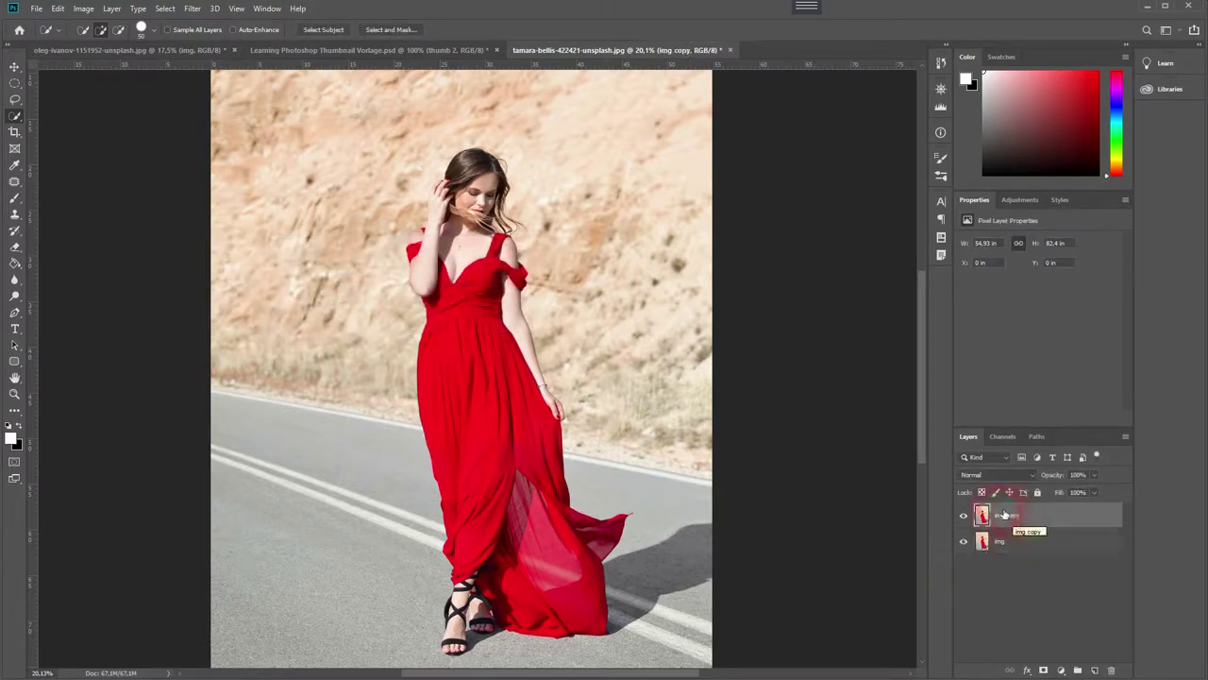
left_click(967, 543)
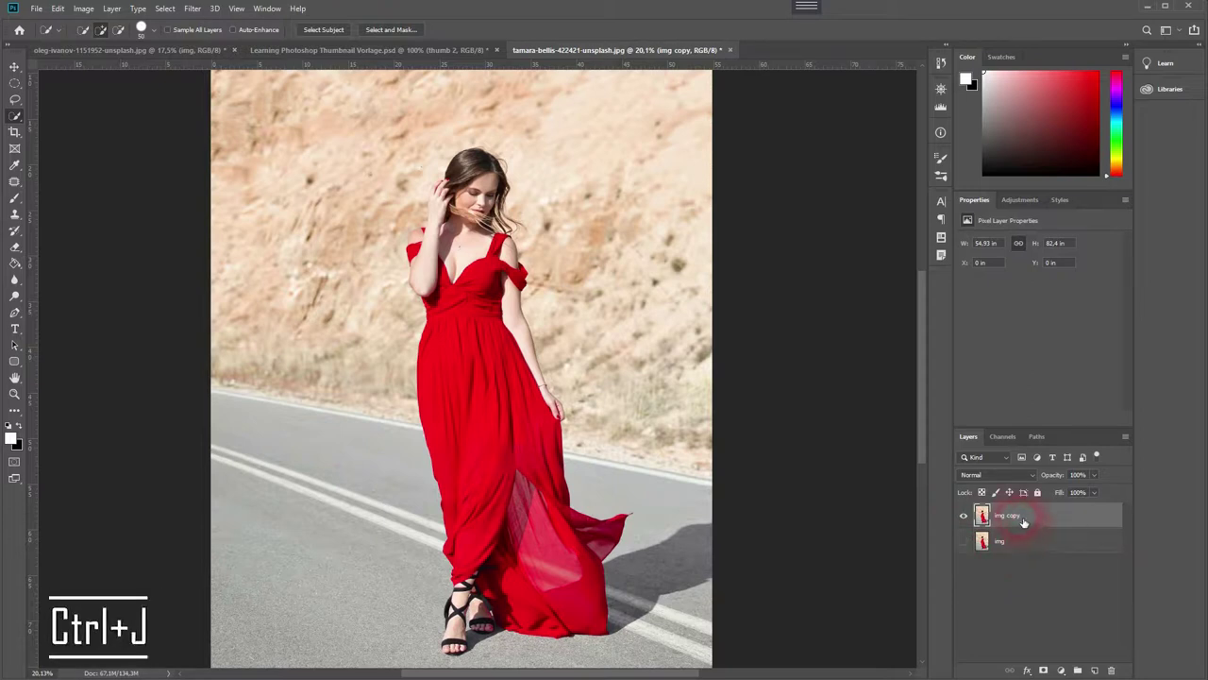
- Make a rough selection of the whole woman on the img copy layer with the Quick Selection tool
right_click(16, 117)
left_click(59, 119)
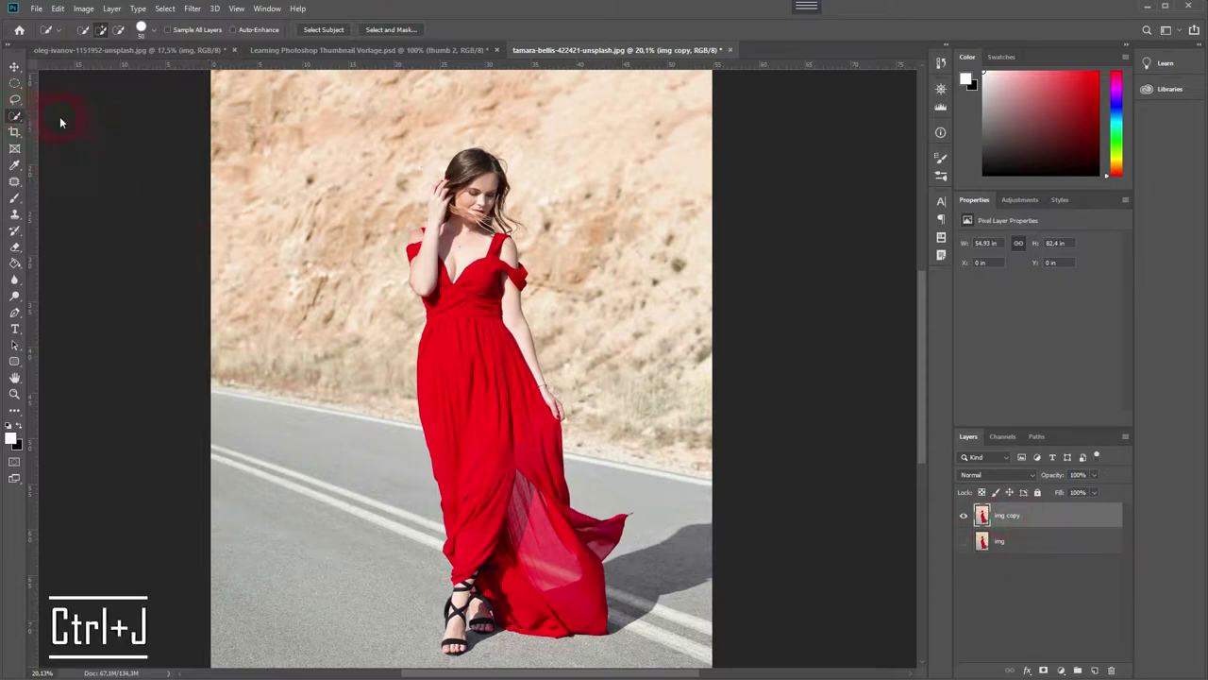
mouse_move(481, 182)
left_mouse_down()
mouse_move(498, 241)
mouse_move(458, 590)
mouse_move(431, 633)
mouse_move(467, 646)
mouse_move(581, 639)
mouse_move(618, 553)
mouse_move(577, 486)
mouse_move(525, 335)
mouse_move(510, 236)
mouse_move(470, 189)
mouse_move(417, 237)
left_mouse_up()
scroll(502, 634, "up", 10)
left_click_drag(408, 633, 486, 295)
left_click_drag(310, 353, 580, 475)
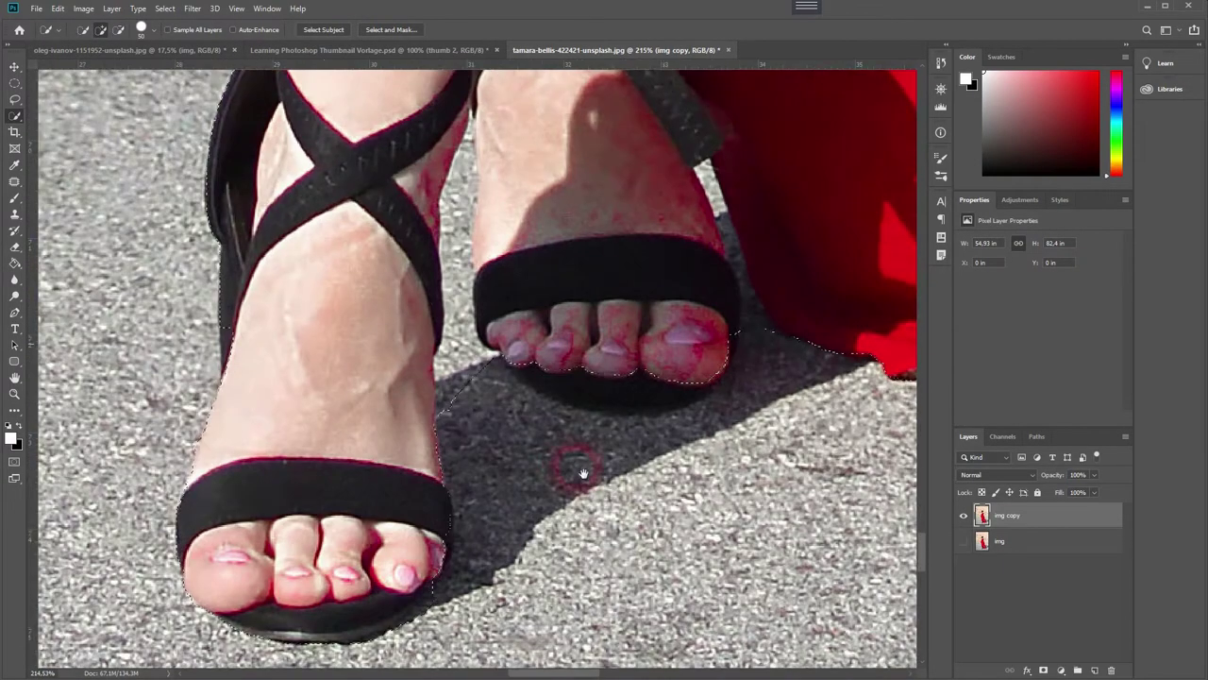
- Reduce the selection brush to 10 px and correct the selection around both feet and sandals, subtracting the asphalt between them
left_click(148, 29)
left_click_drag(113, 68, 92, 68)
left_click_drag(475, 244, 460, 330)
left_click(472, 271, "alt")
left_click(517, 227)
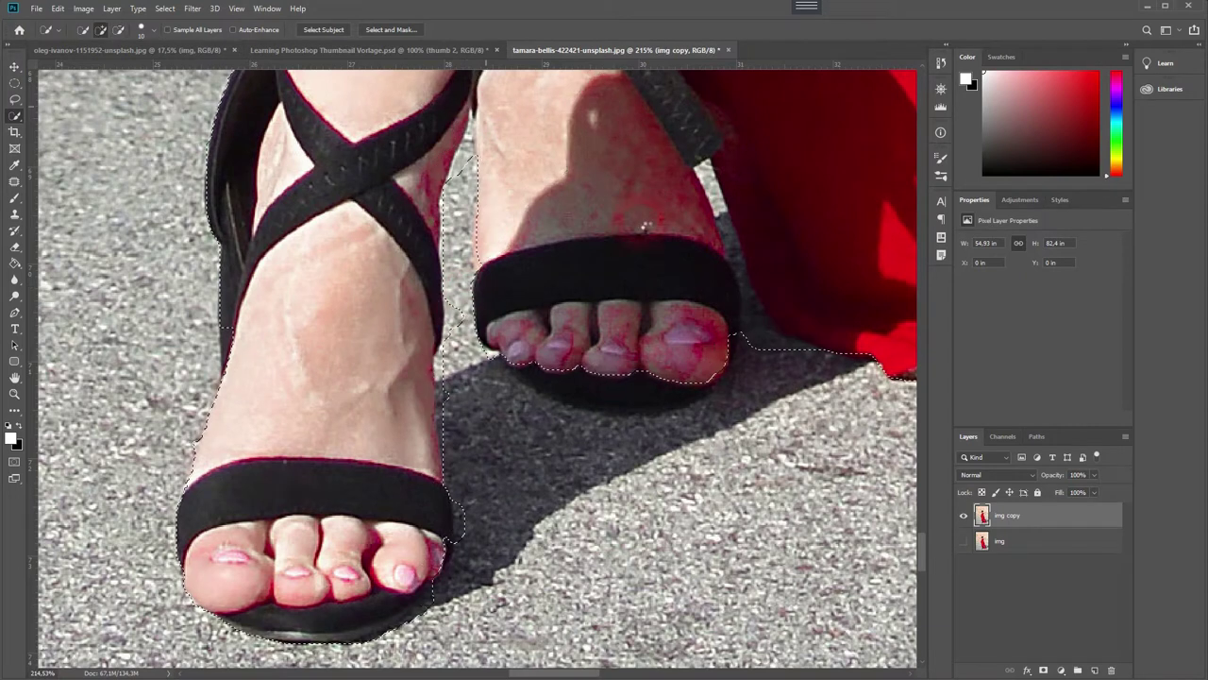
left_click(661, 395)
left_click(752, 296, "alt")
left_click(464, 585, "alt")
left_click(536, 546, "alt")
left_click(453, 358, "alt")
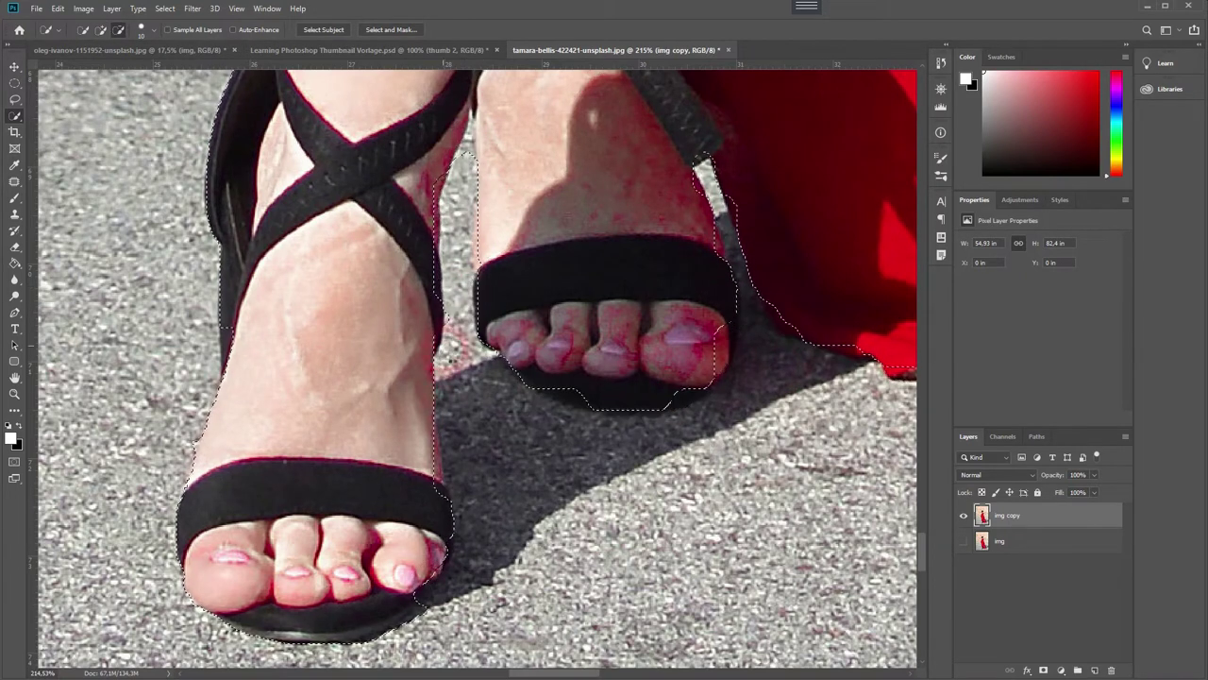
- Clean up the selection edge at the sandal and around the raised hand, forearm and hair
left_click(233, 334)
left_click_drag(276, 362, 312, 604)
left_click_drag(383, 205, 676, 452)
left_click_drag(454, 189, 459, 581)
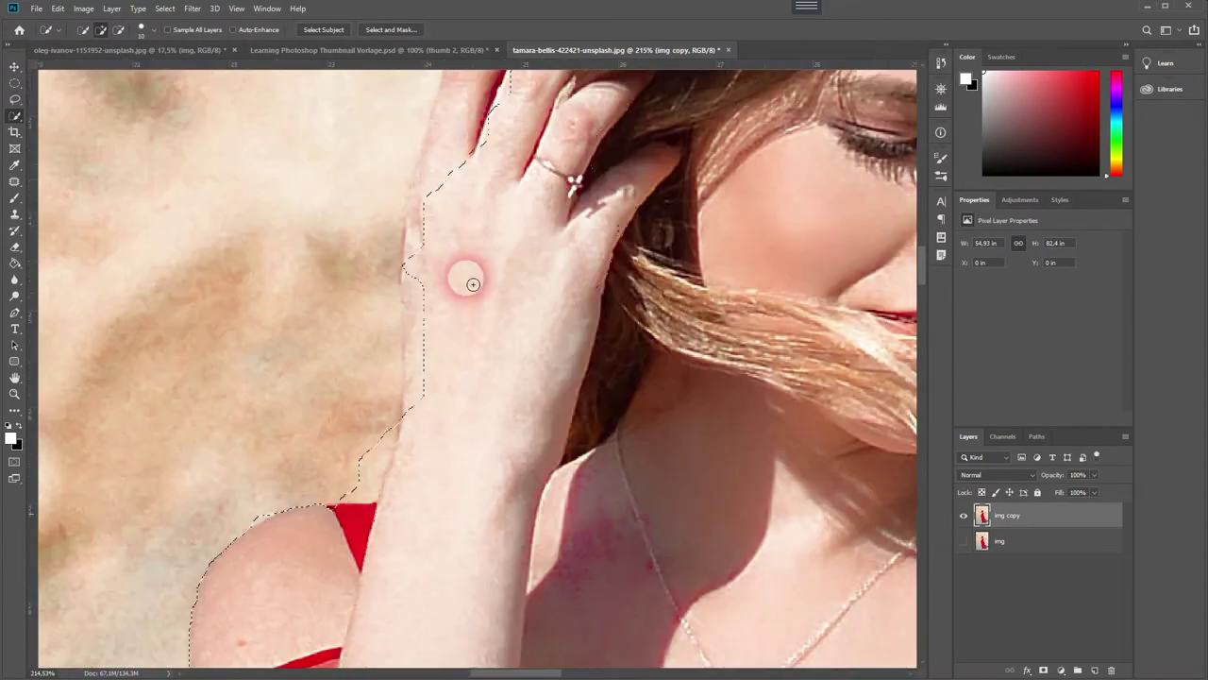
left_click_drag(543, 237, 443, 539)
left_click_drag(768, 229, 418, 531)
- Check and correct the selection edge along the off-shoulder sleeve, lowered arm, dress tip and hem
left_click_drag(586, 633, 349, 67)
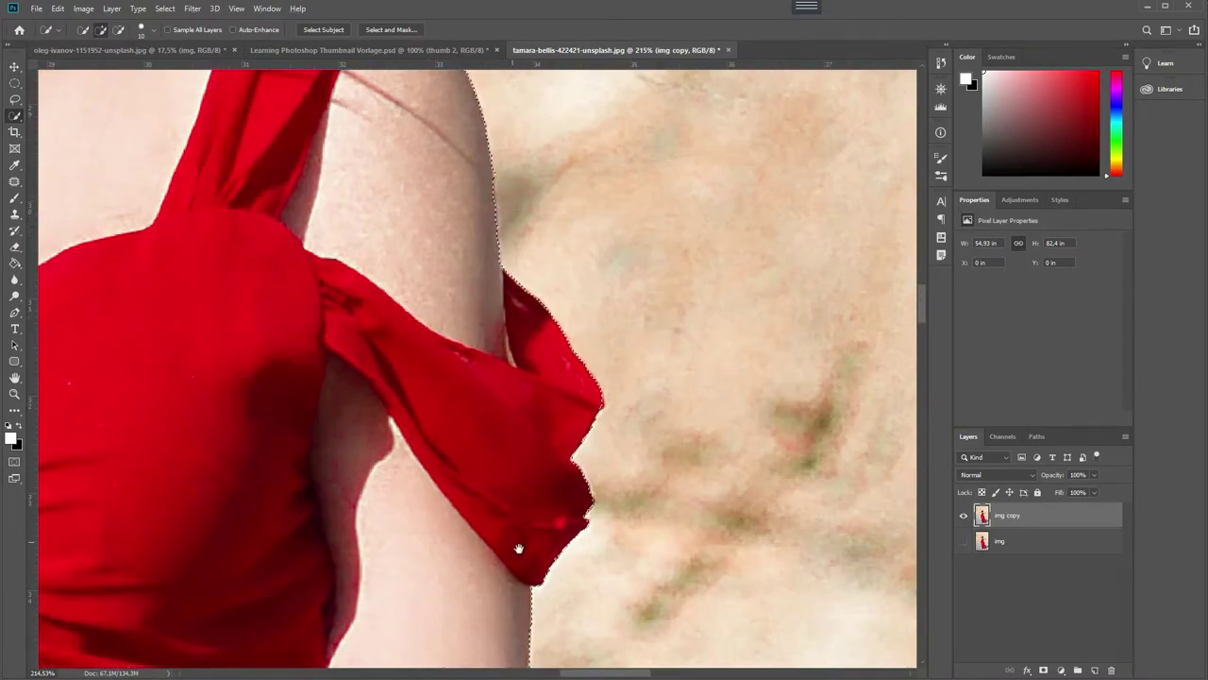
left_click_drag(518, 547, 415, 123)
left_click_drag(448, 302, 433, 109)
scroll(431, 108, "down", 10)
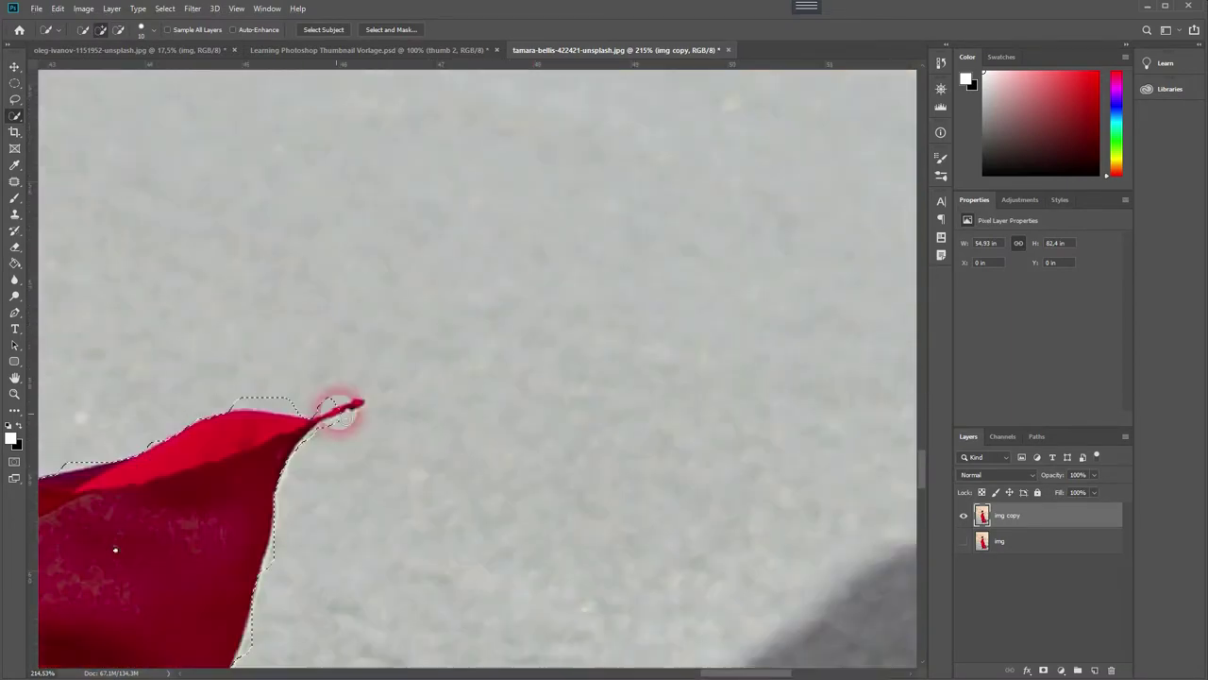
scroll(552, 390, "down", 5)
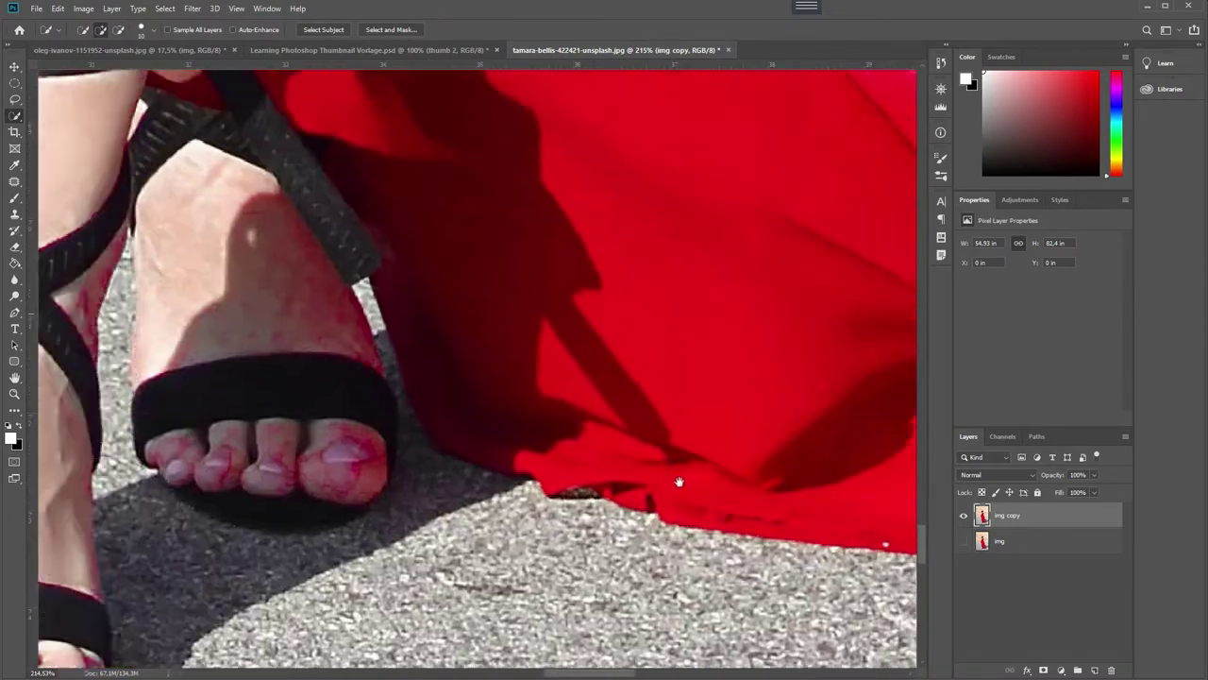
scroll(708, 483, "down", 2)
key("ctrl+0")
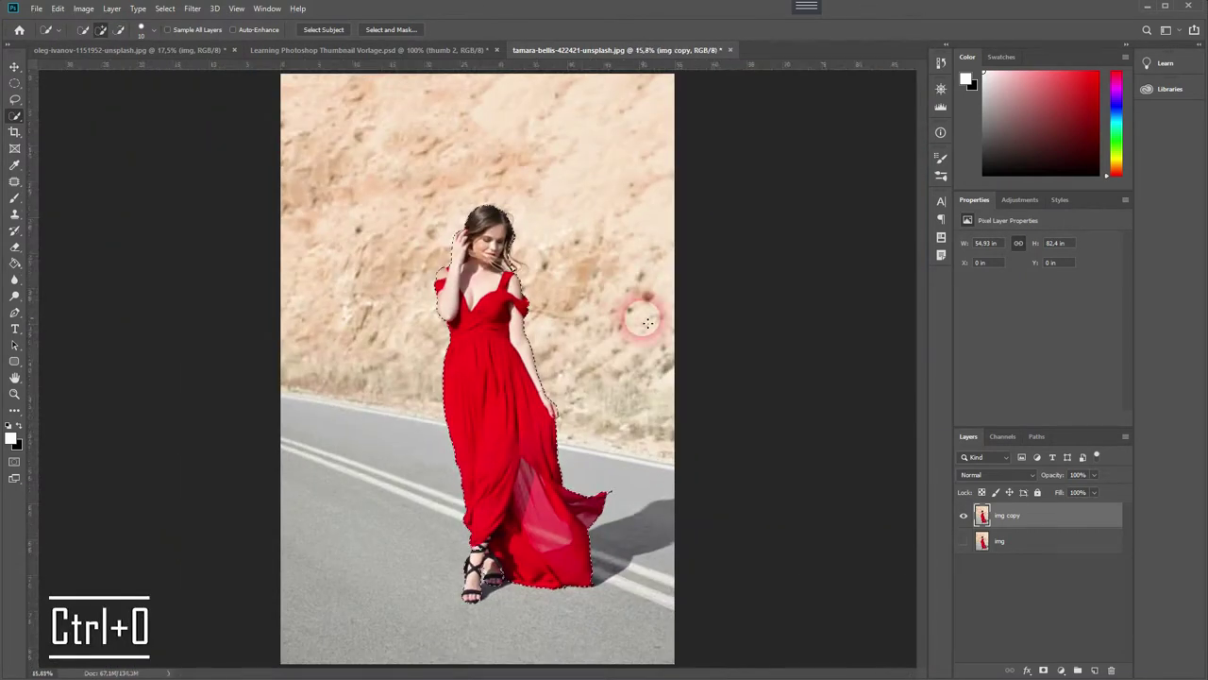
- Turn the selection into a layer mask and refine it with a 2 px edge radius and the Refine Edge Brush over the hair
left_click(1044, 670)
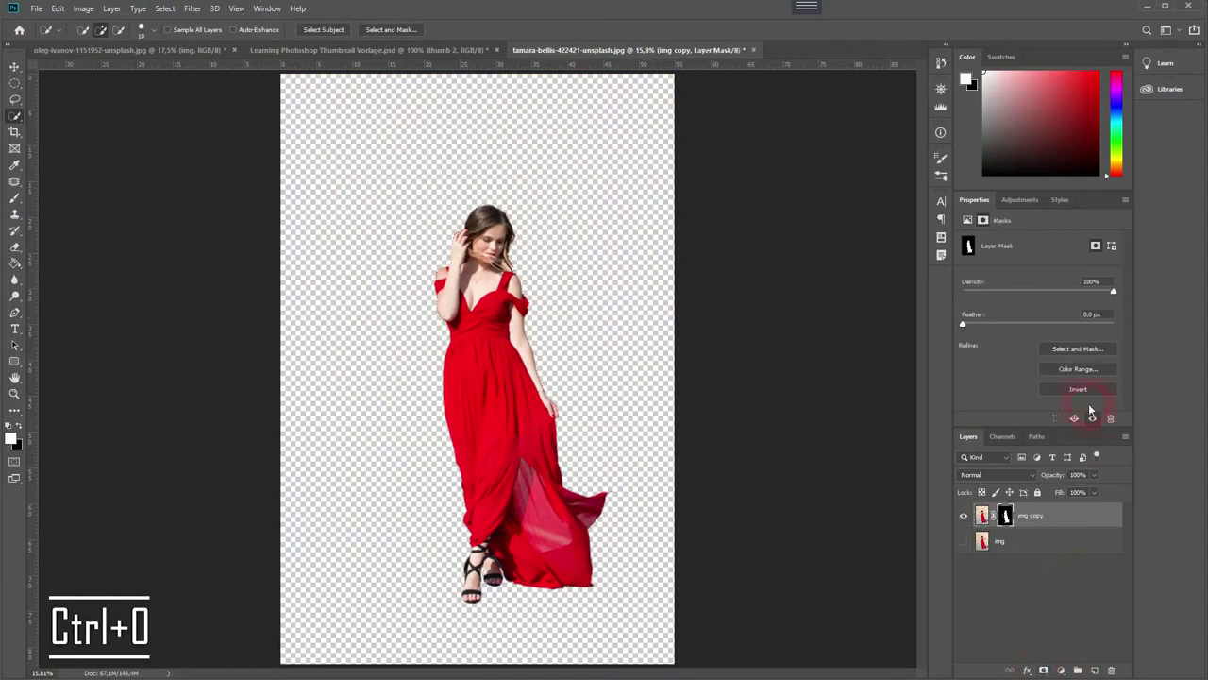
left_click(1078, 348)
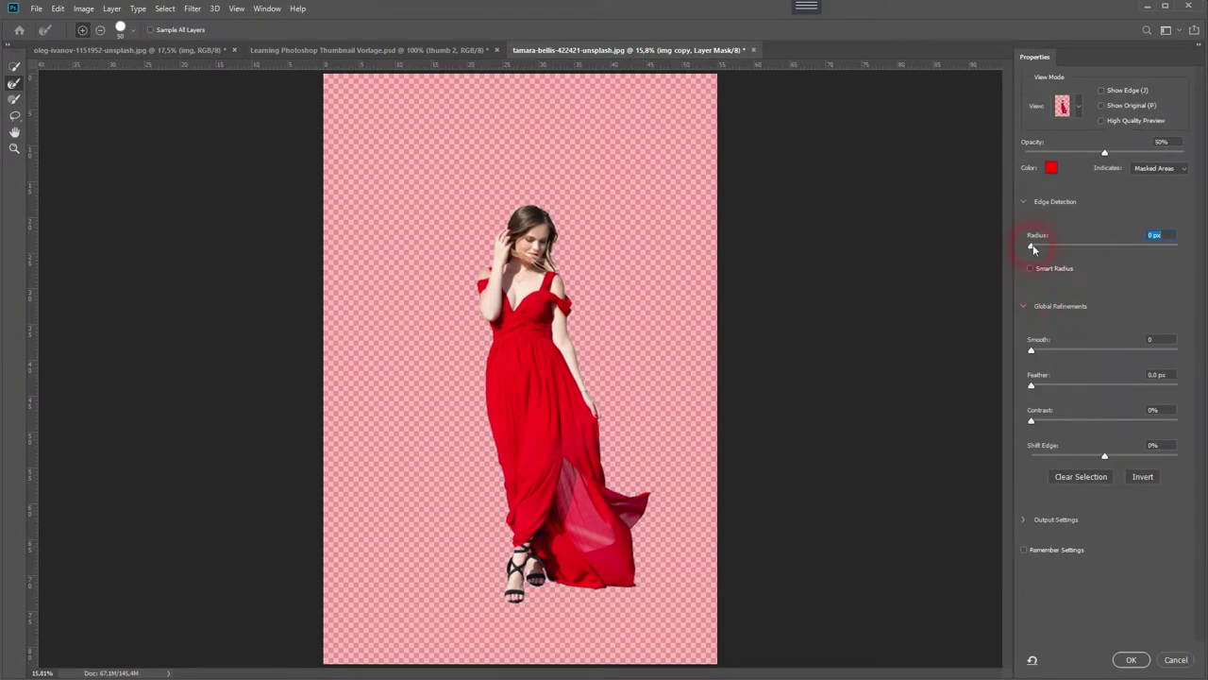
left_click_drag(1031, 247, 1042, 251)
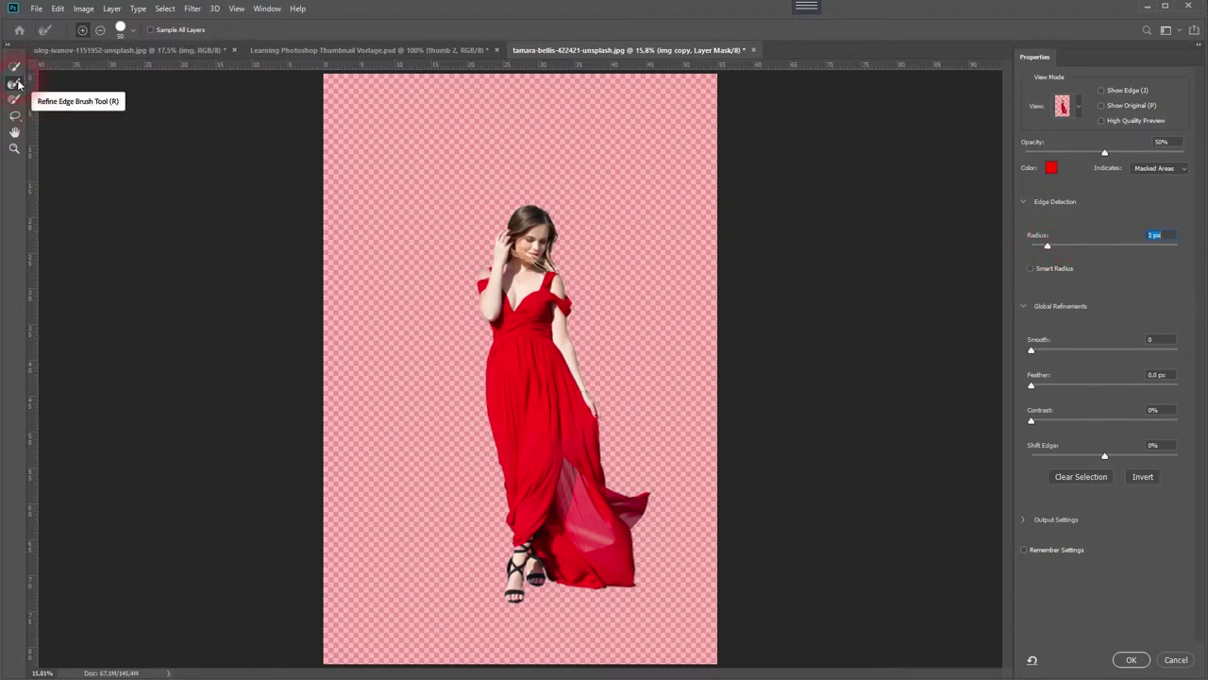
left_click(83, 32)
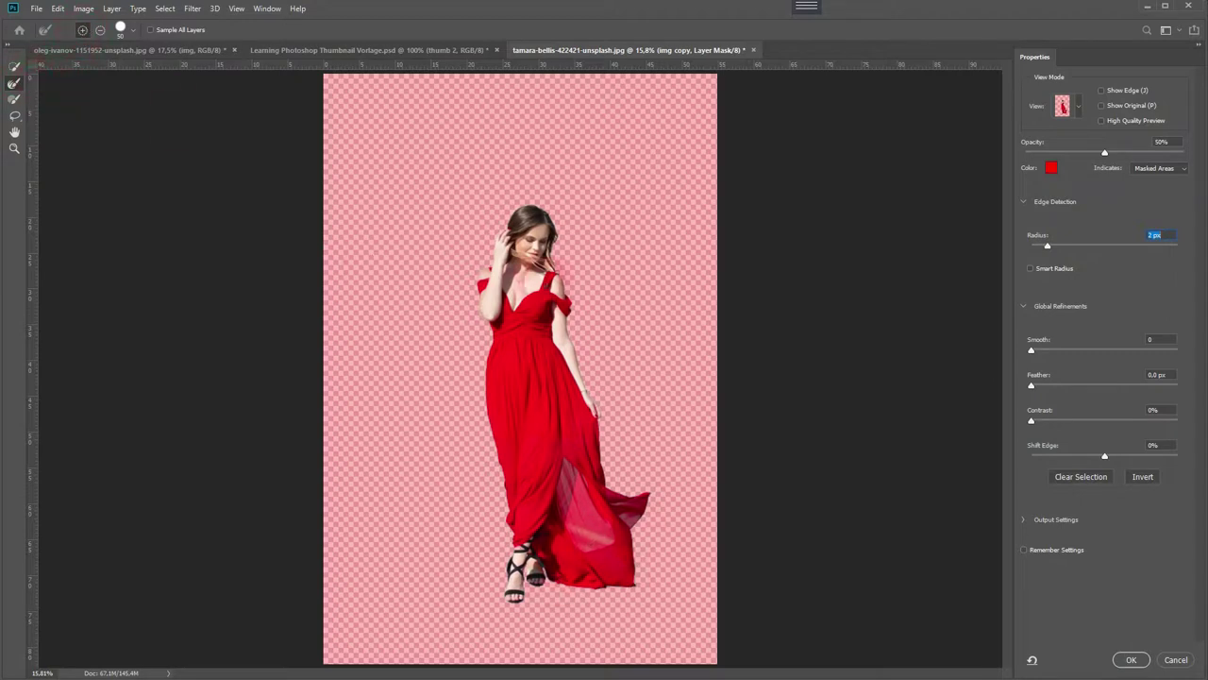
mouse_move(517, 240)
left_mouse_down()
mouse_move(489, 226)
mouse_move(513, 206)
mouse_move(551, 210)
mouse_move(564, 225)
mouse_move(547, 246)
mouse_move(560, 274)
mouse_move(569, 253)
mouse_move(577, 275)
mouse_move(566, 253)
mouse_move(553, 249)
mouse_move(553, 259)
left_mouse_up()
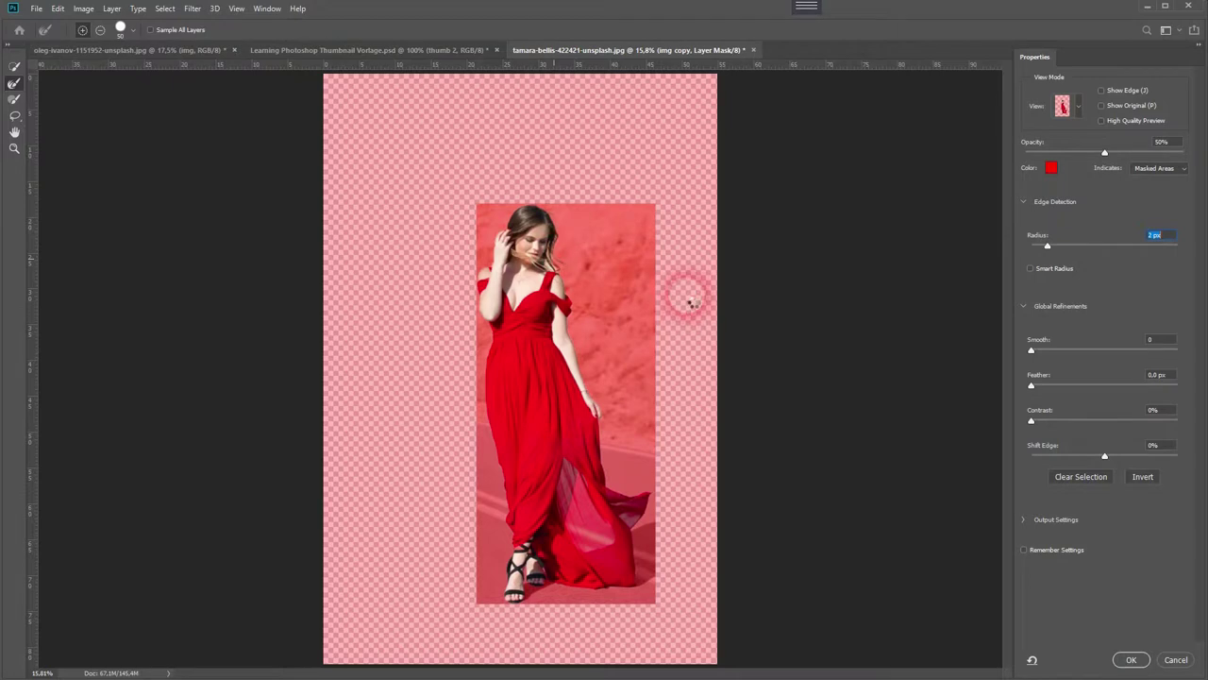
left_click(1132, 660)
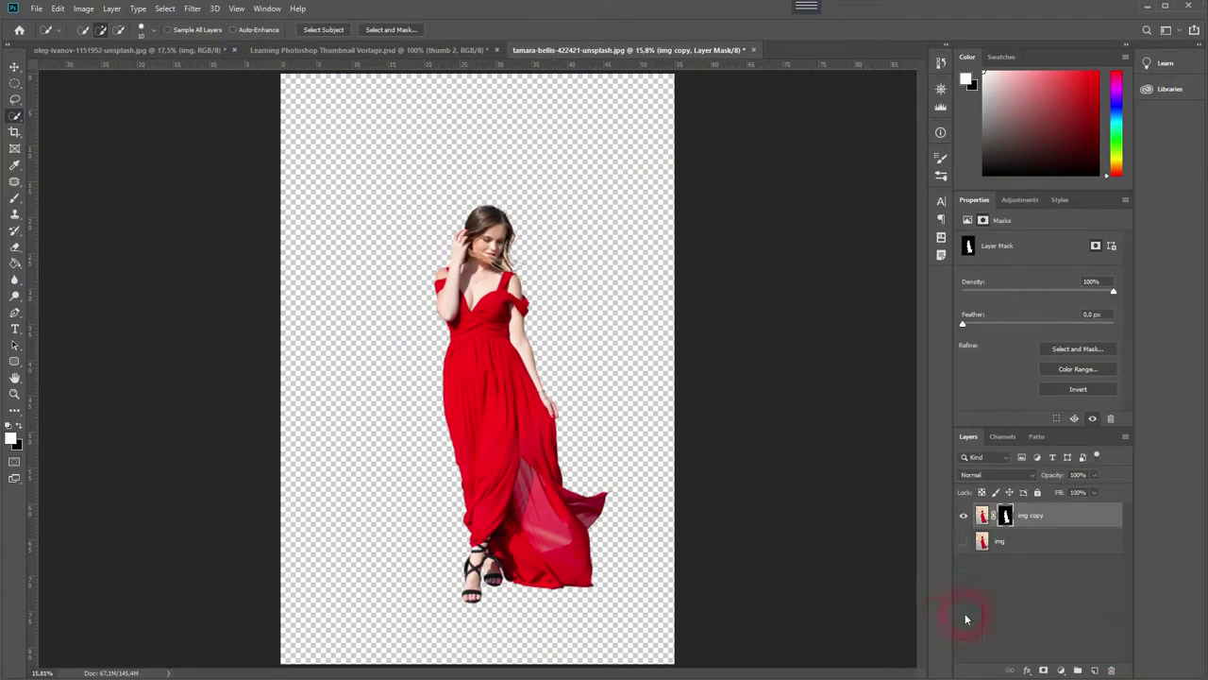
- Create a new layer named bg and place it directly below the img copy layer
left_click(1097, 671)
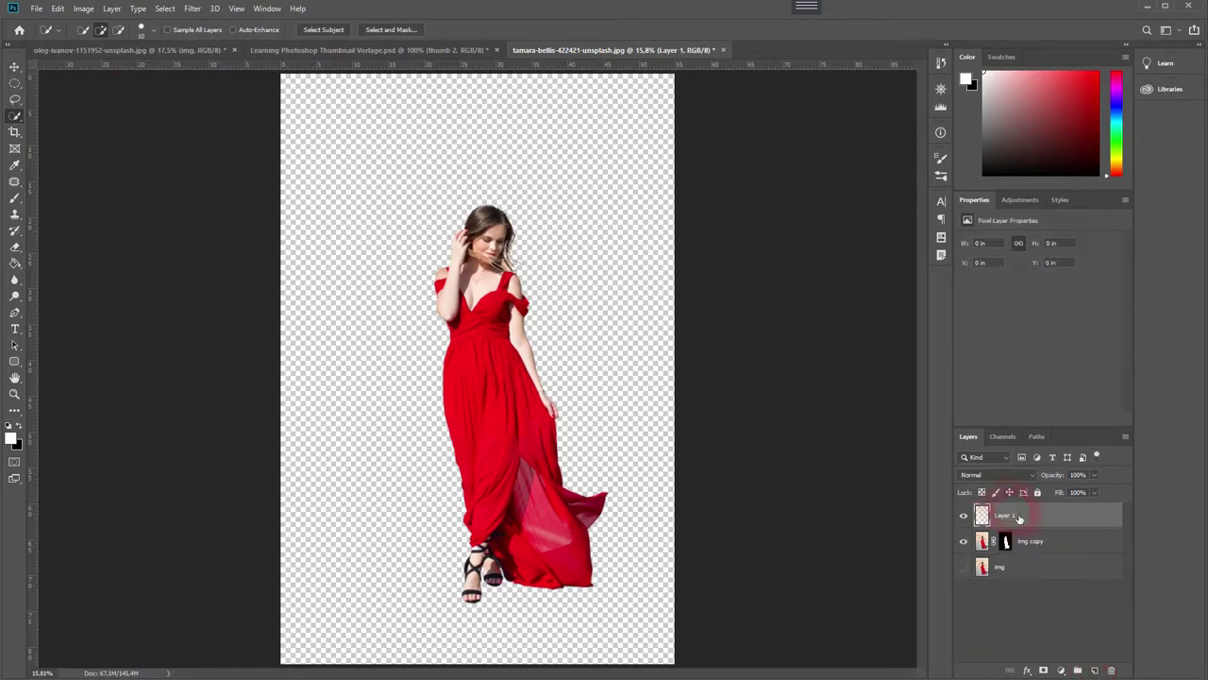
key("Return")
left_click_drag(1015, 525, 1020, 554)
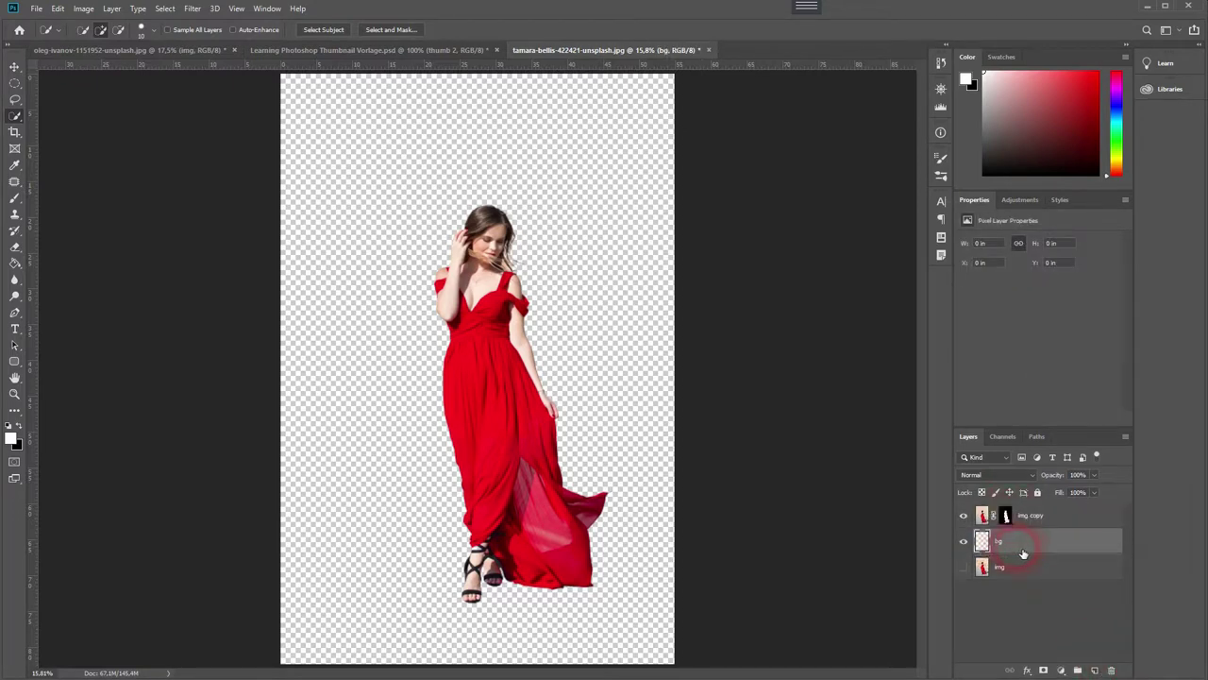
- Fill the bg layer with white using the Paint Bucket tool
right_click(14, 266)
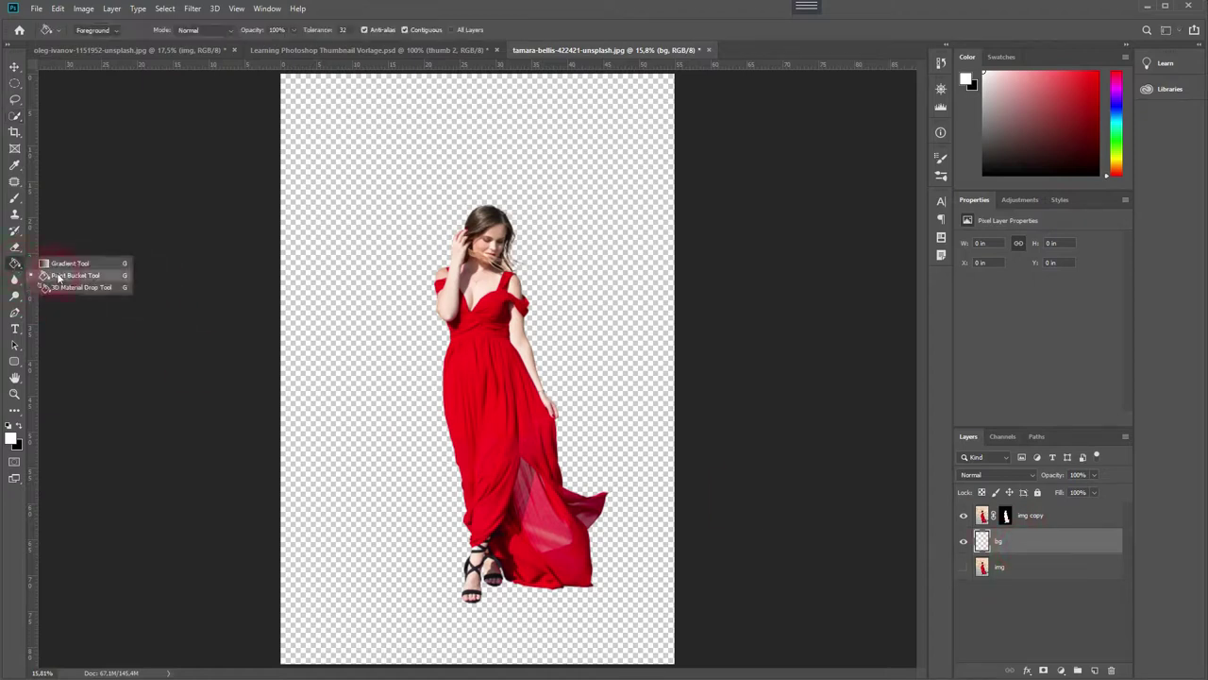
left_click(72, 276)
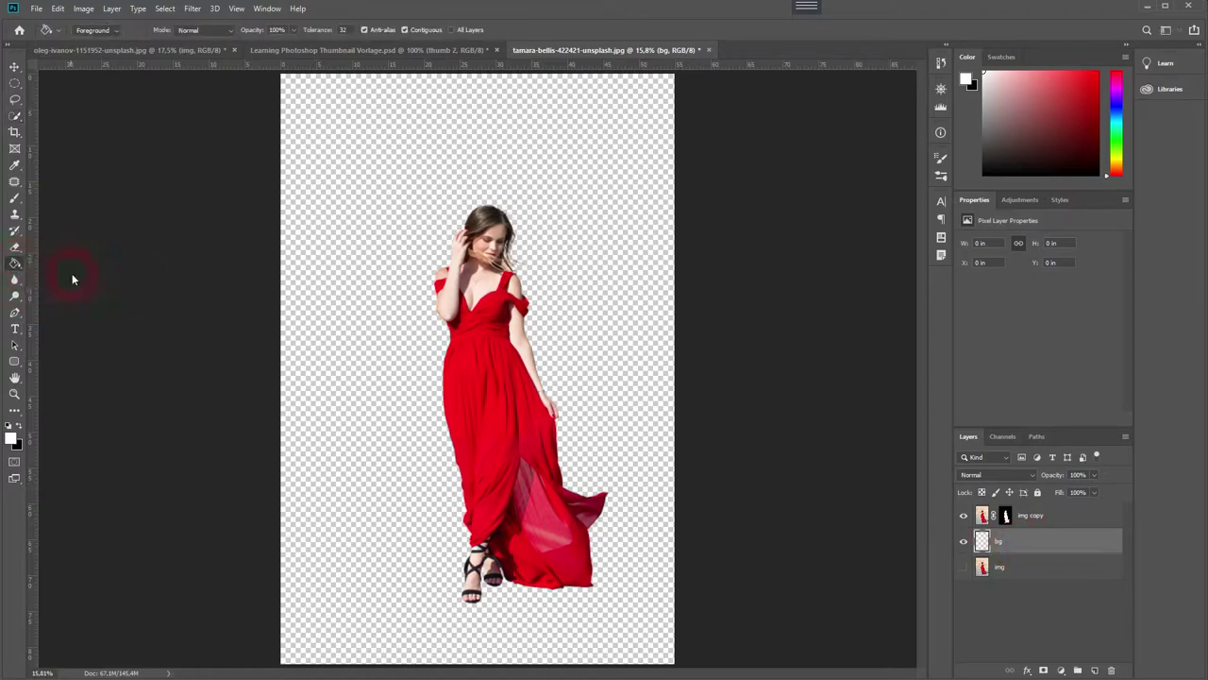
left_click(19, 426)
left_click(19, 426)
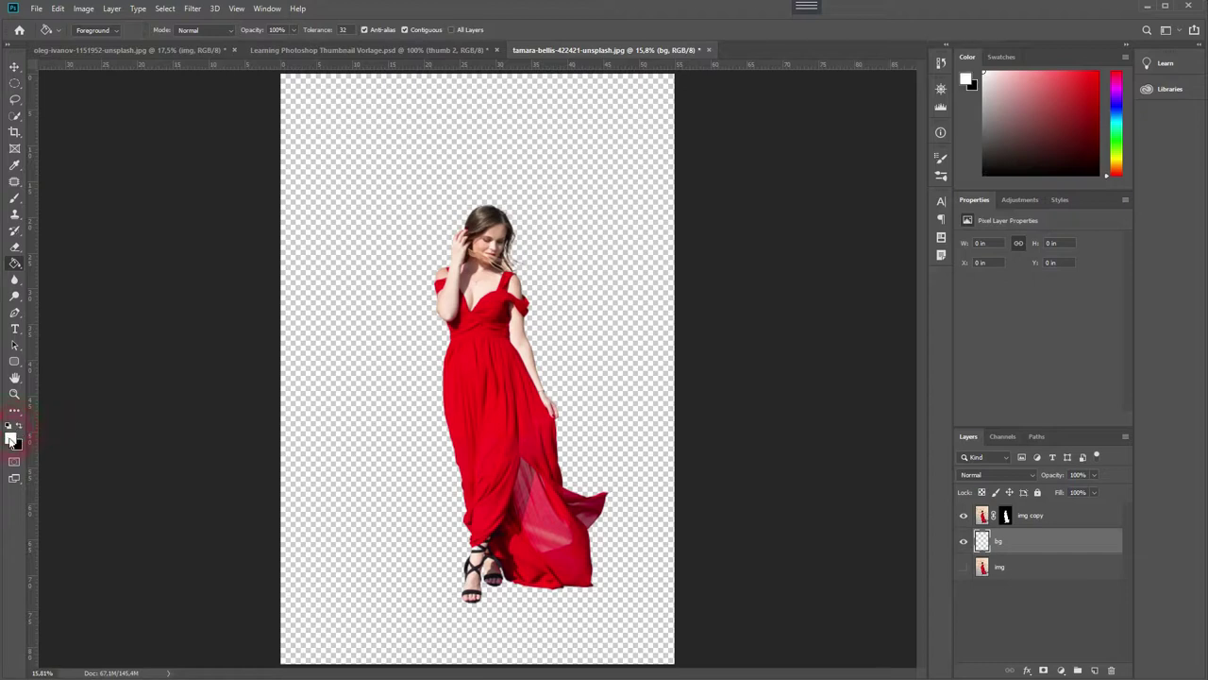
left_click(347, 443)
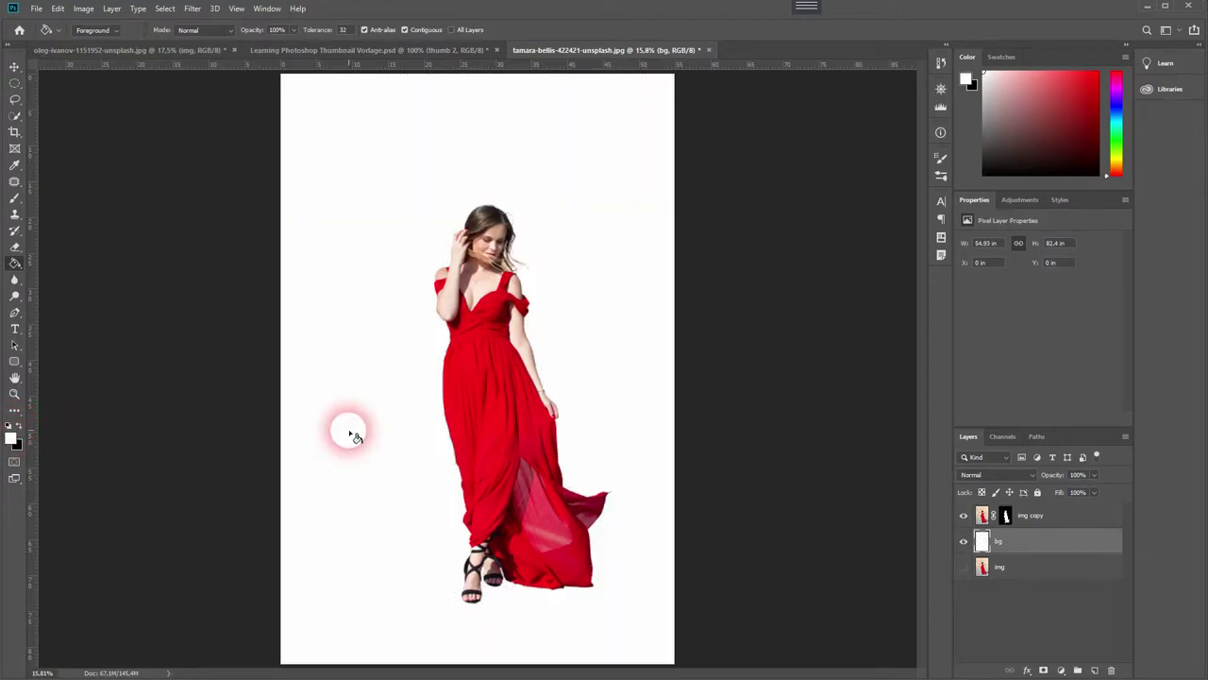
- Add a Threshold adjustment layer above img copy and set its threshold level to 157
left_click(1027, 549)
left_click(1048, 518)
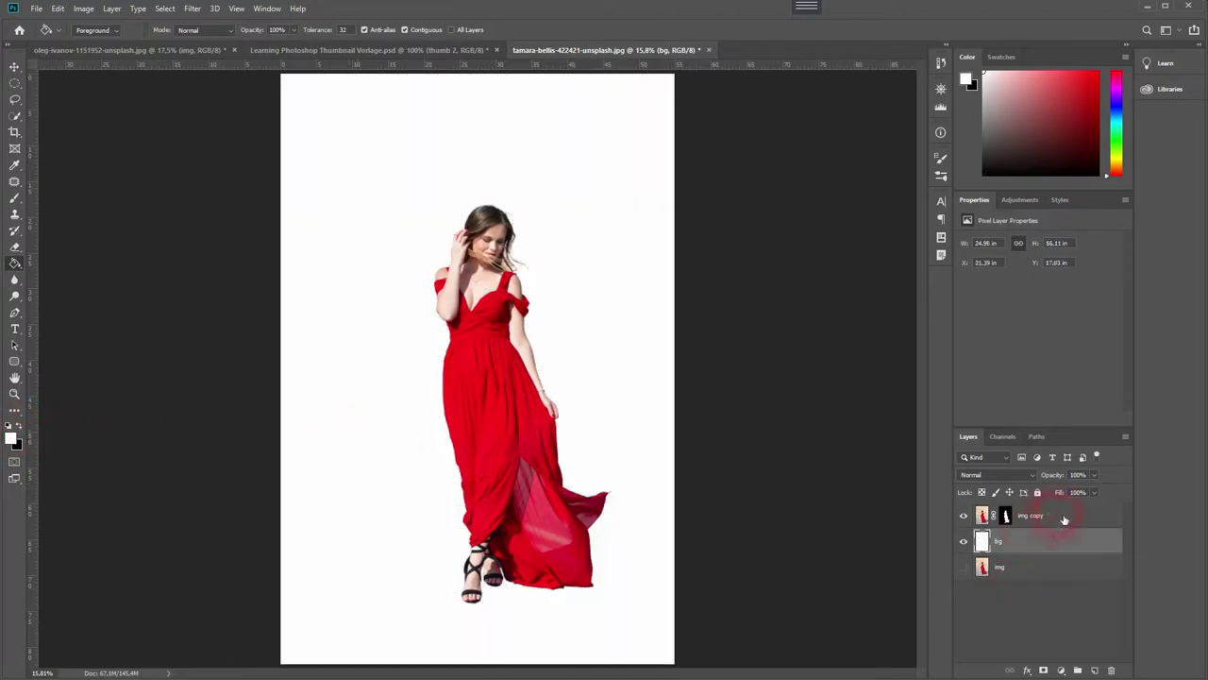
left_click(1066, 670)
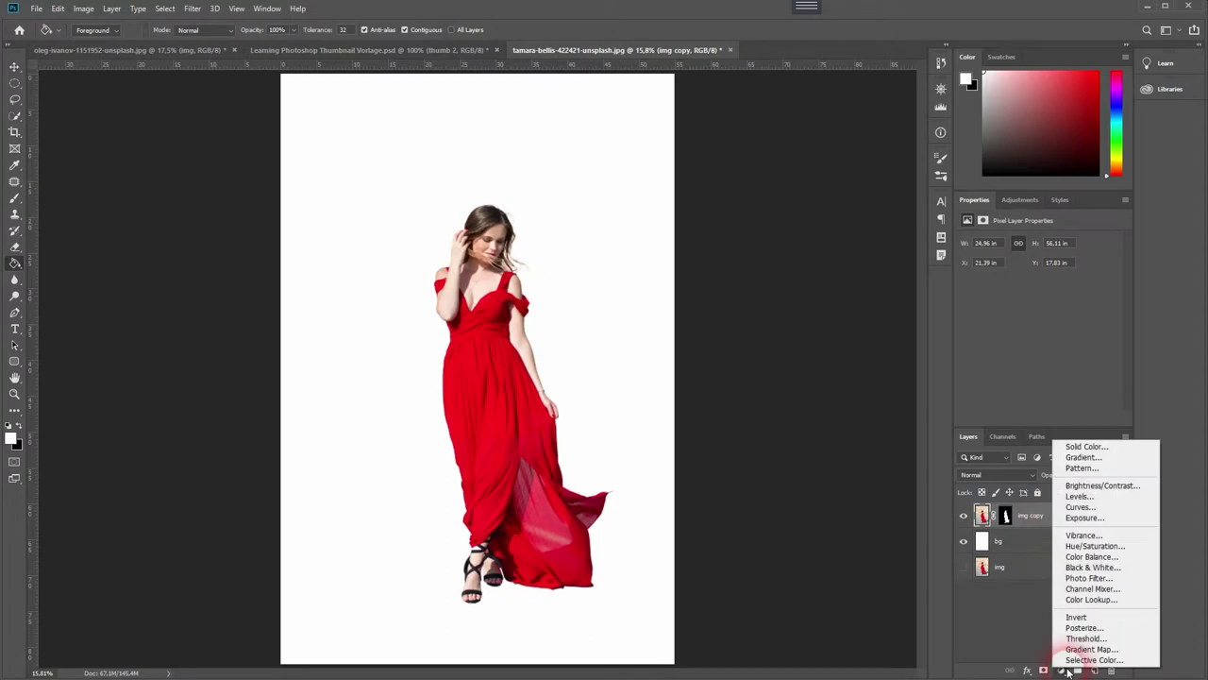
left_click(1085, 639)
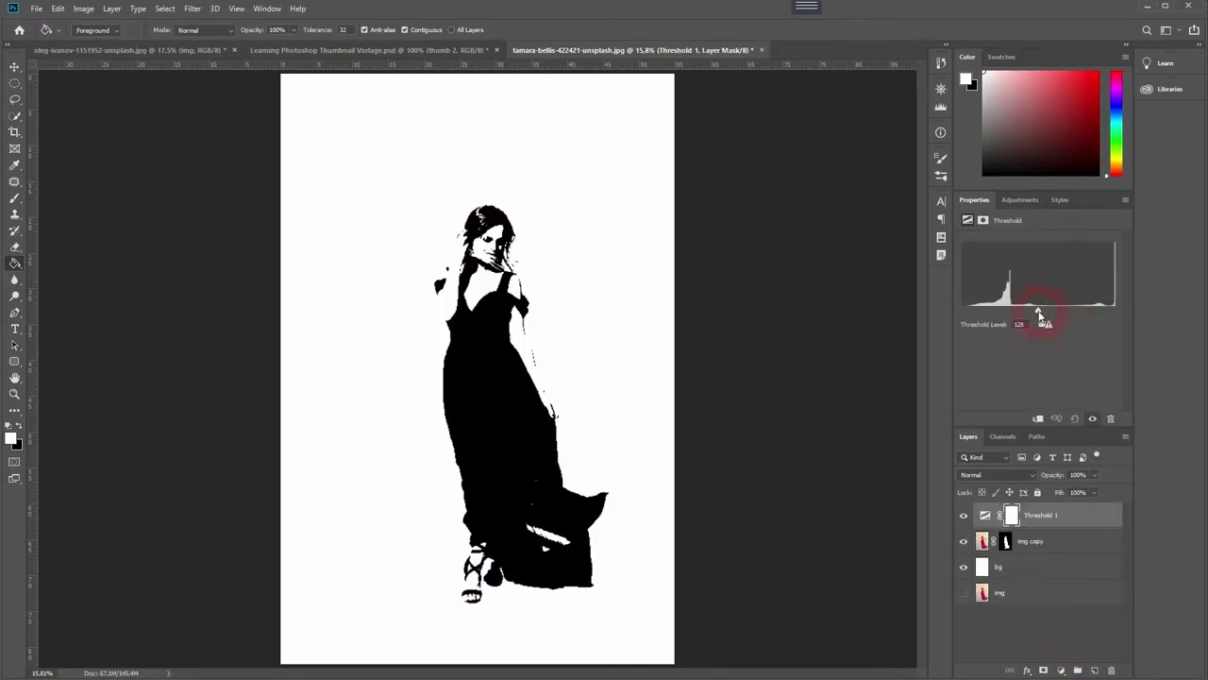
mouse_move(1040, 314)
left_mouse_down()
mouse_move(1004, 315)
mouse_move(1047, 316)
left_mouse_up()
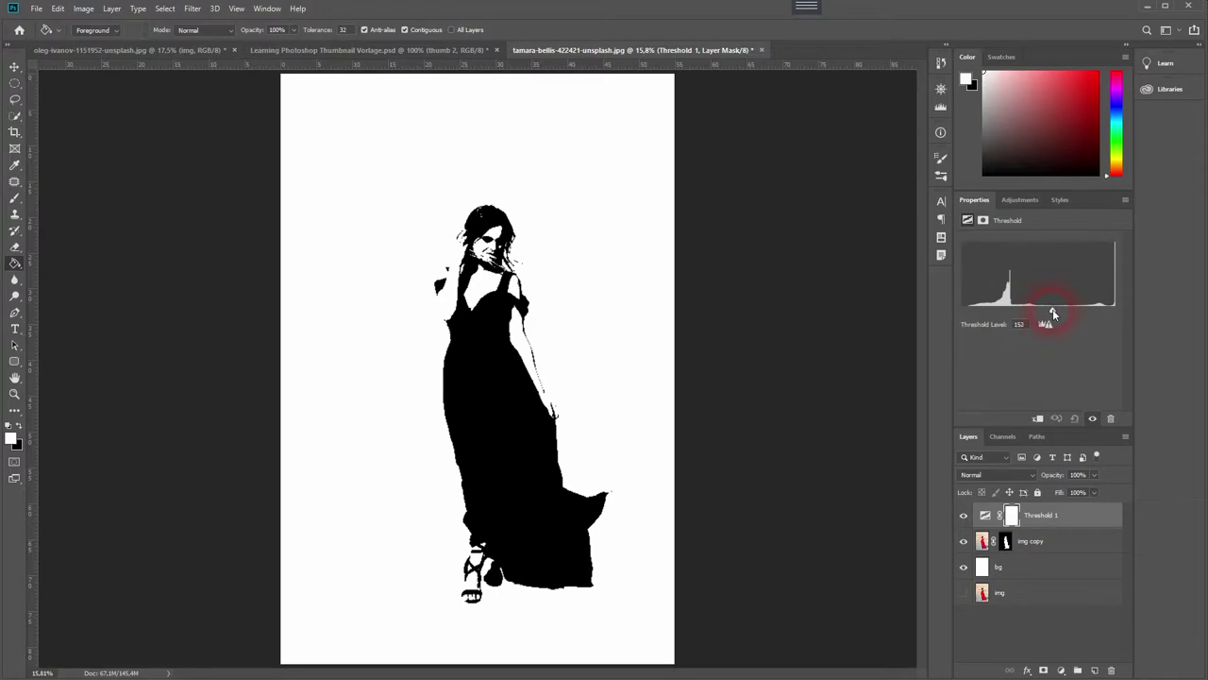
left_click_drag(1056, 312, 1058, 314)
- Merge the Threshold 1 adjustment layer and the img copy layer into a single layer
left_click(1048, 543)
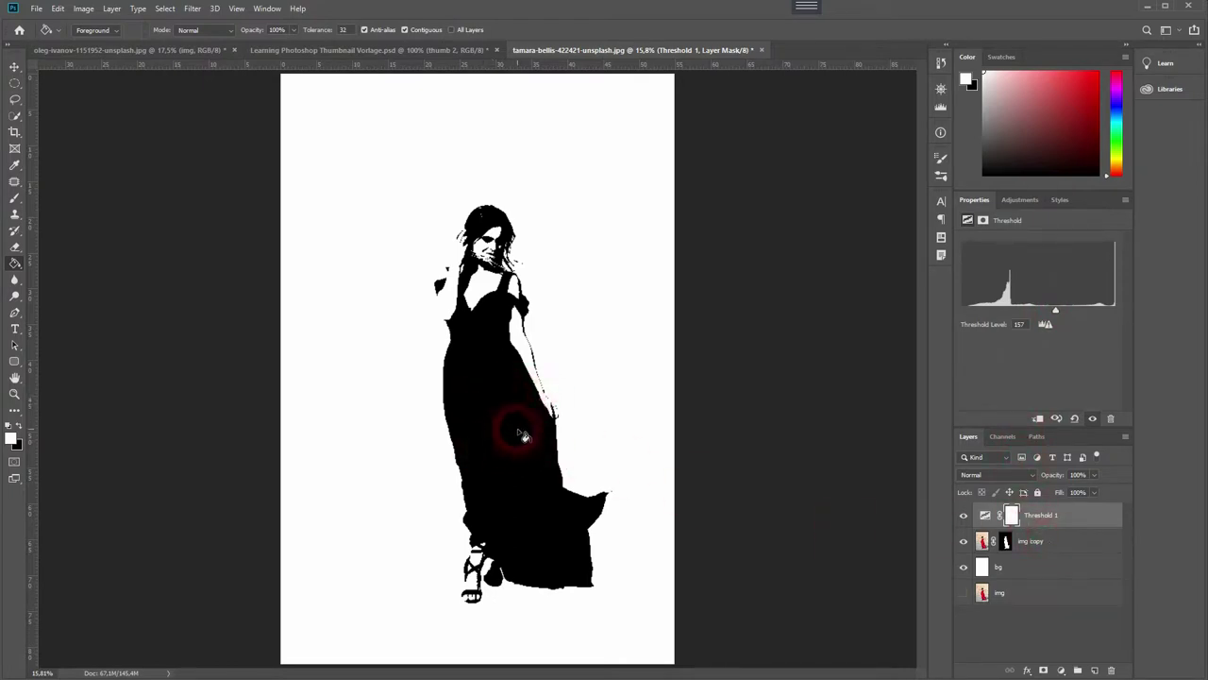
left_click(1067, 551, "shift")
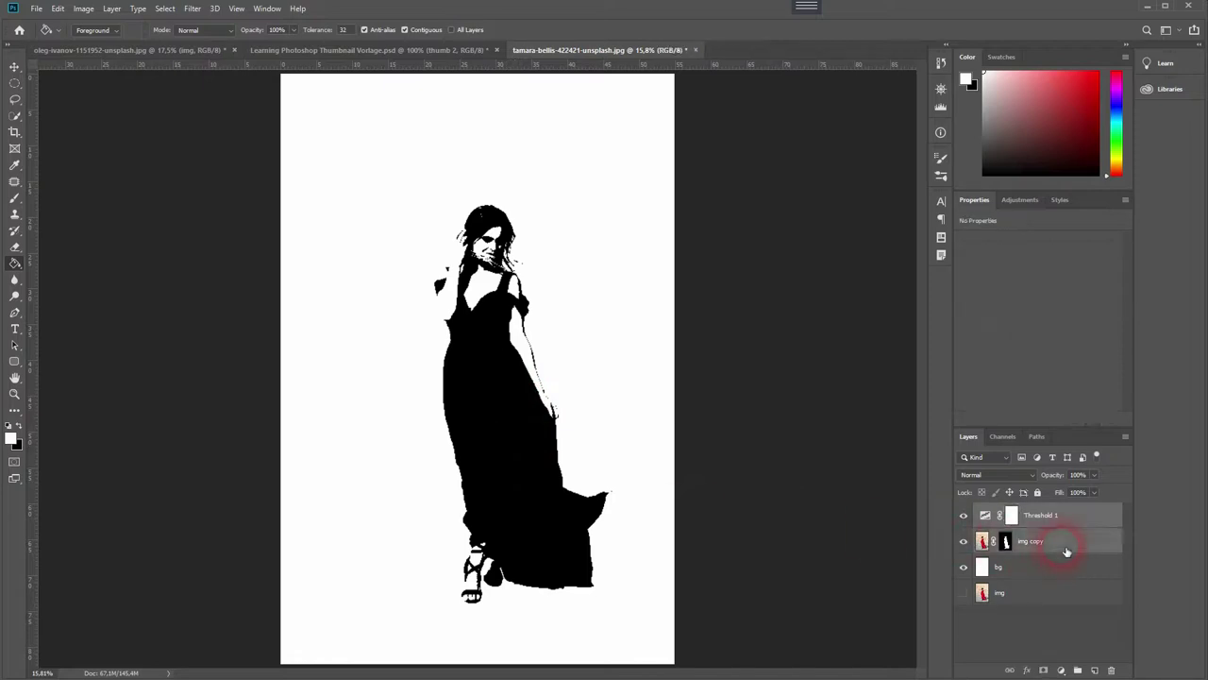
key("ctrl+e")
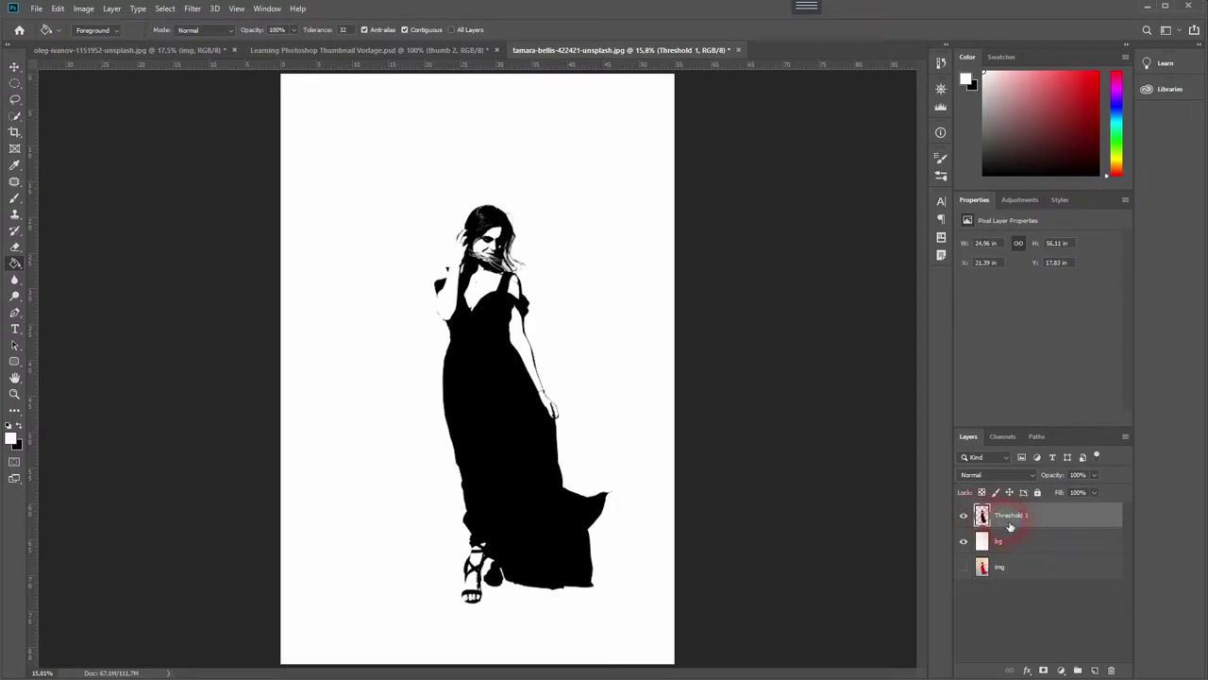
- Set up the Brush tool with black as the foreground colour and a brush size of 5 px
left_click(14, 200)
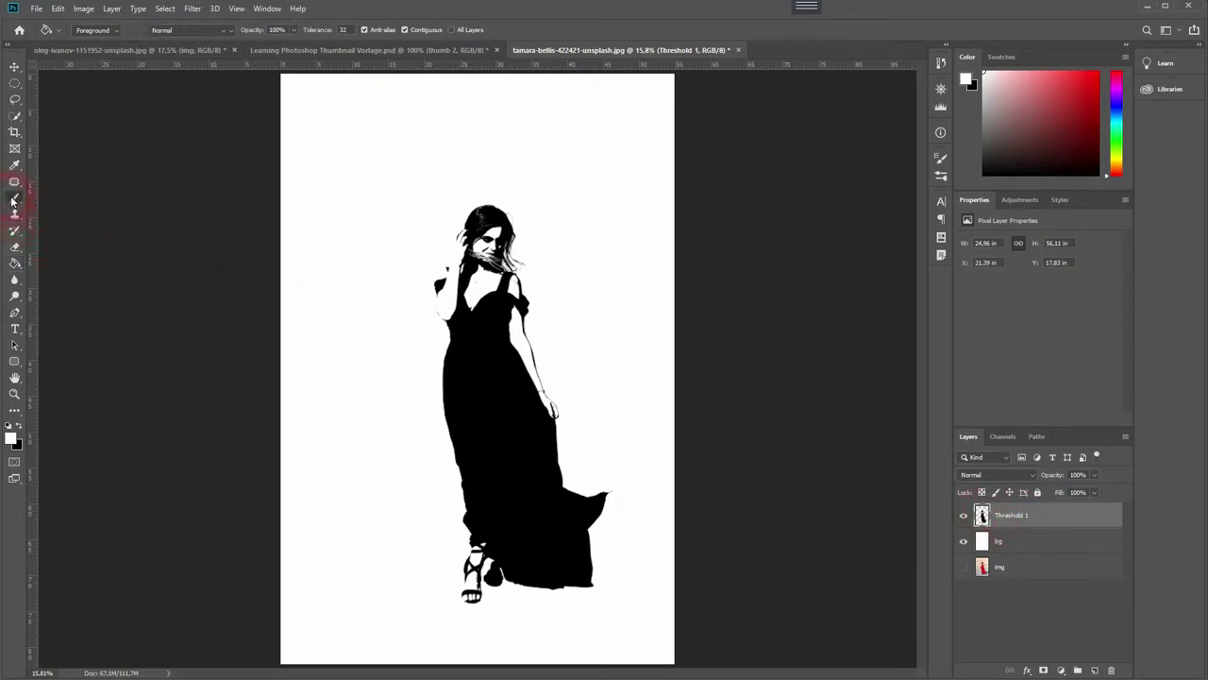
left_click(18, 426)
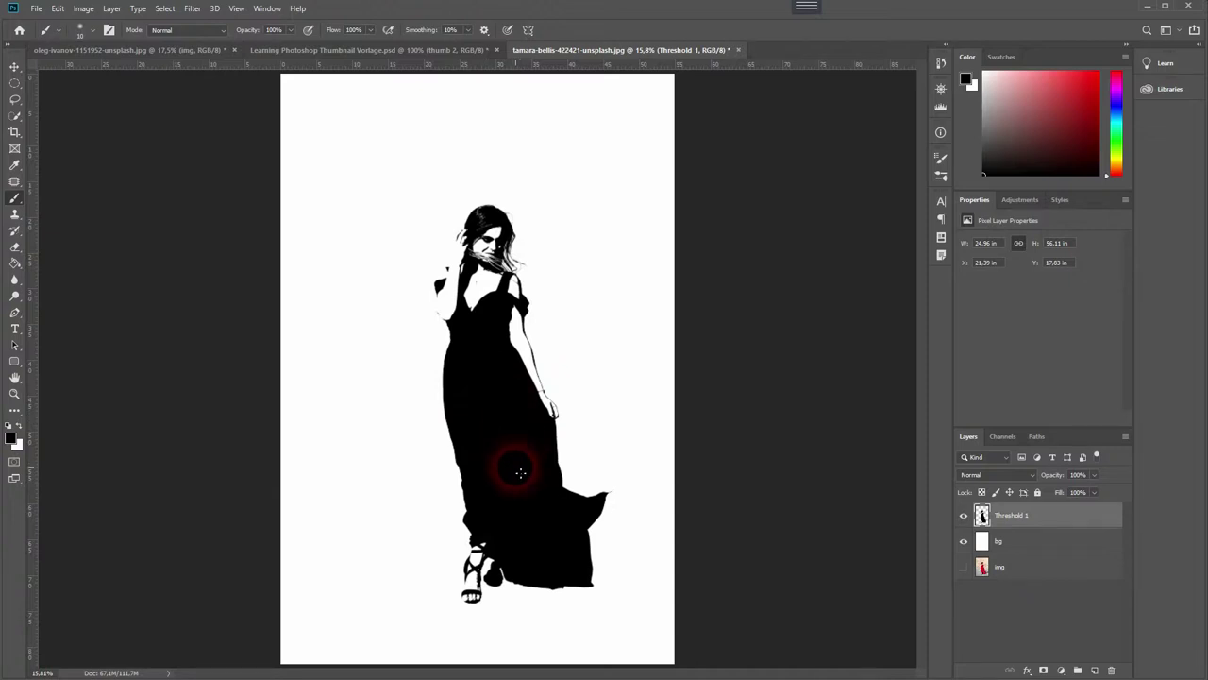
scroll(436, 315, "up", 15)
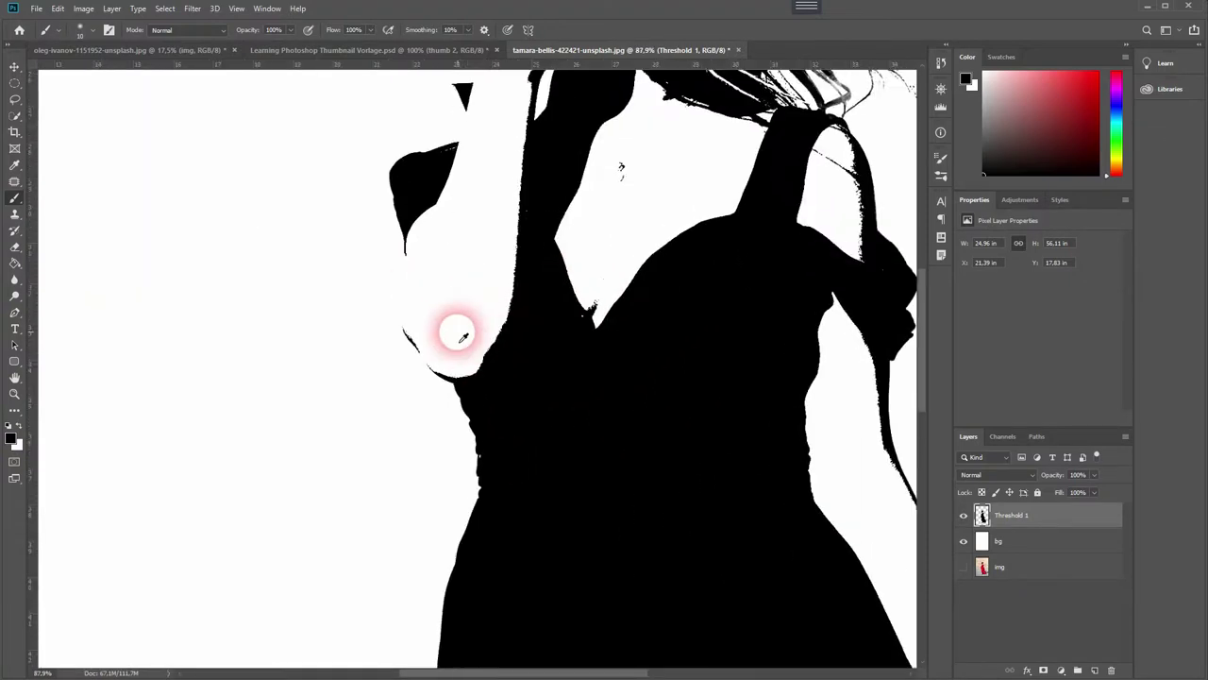
scroll(400, 326, "up", 3)
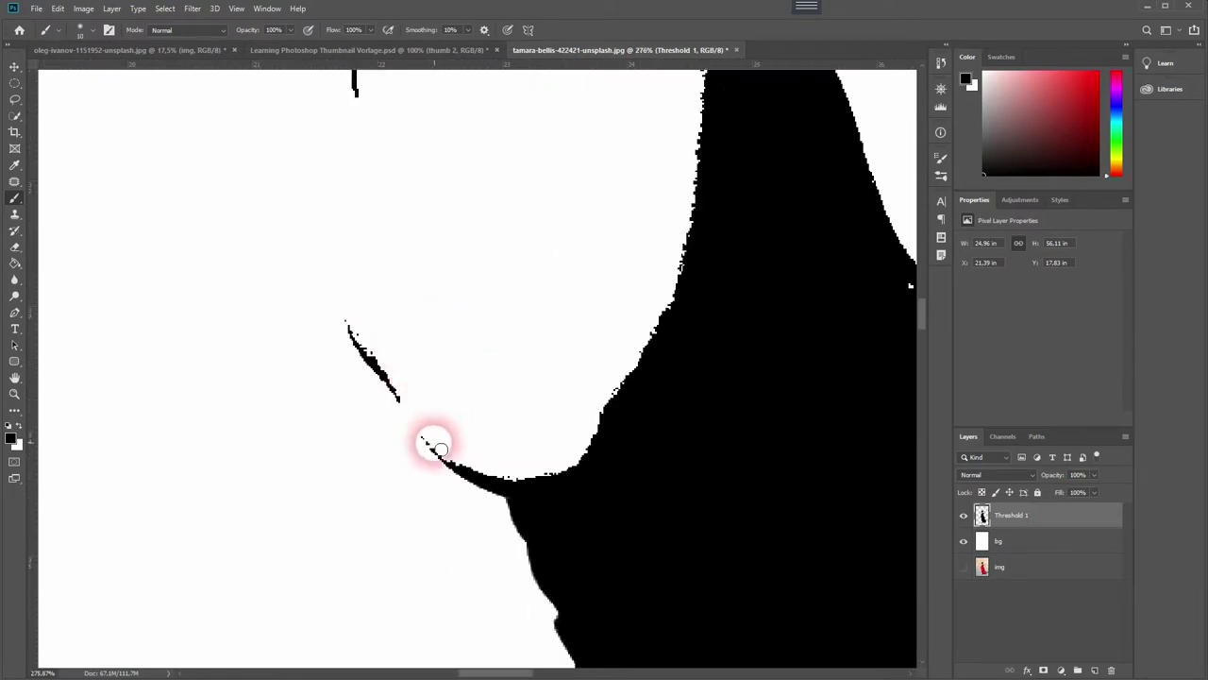
left_click(85, 29)
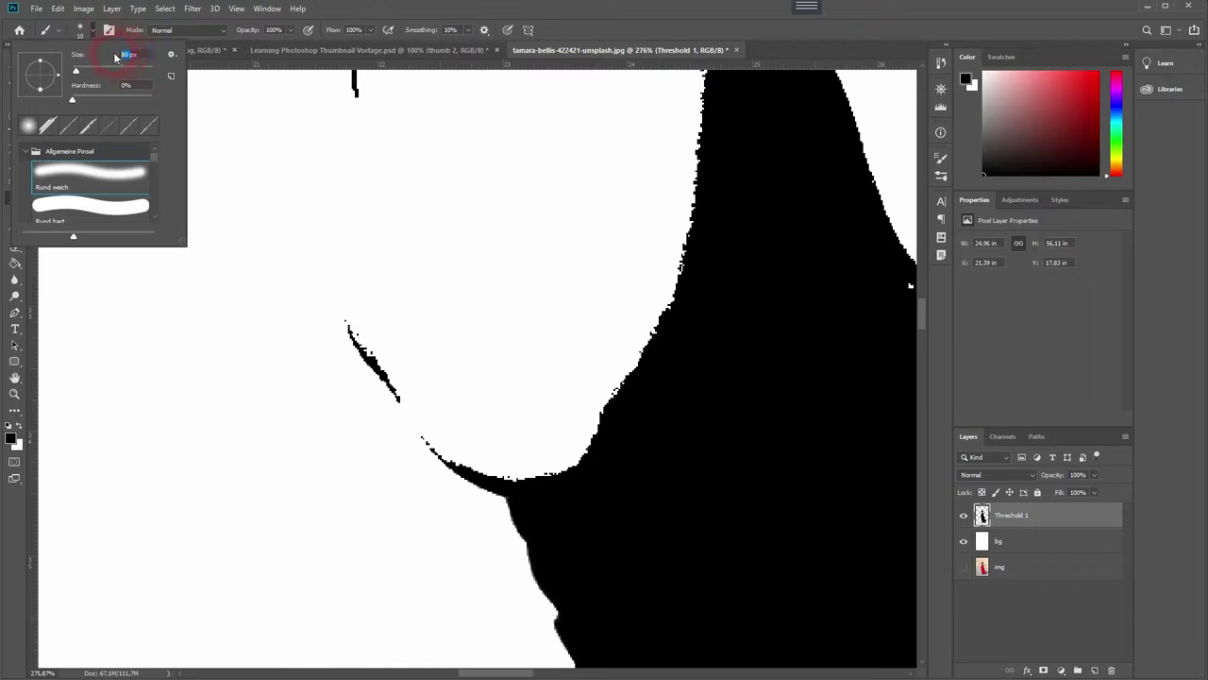
type("5")
key("Return")
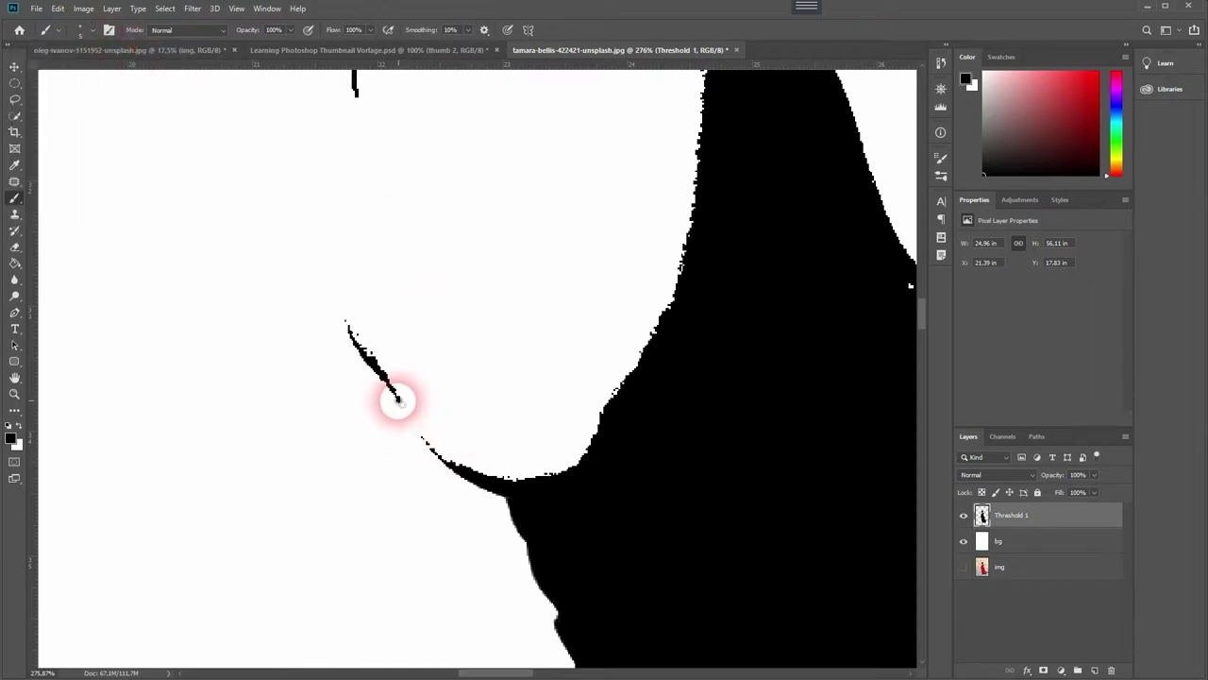
- Paint black over the gaps in the raised arm's outline with the hard round brush (Rund hart) at 100% hardness
mouse_move(397, 401)
left_mouse_down()
mouse_move(430, 447)
mouse_move(486, 477)
left_mouse_up()
key("ctrl+z")
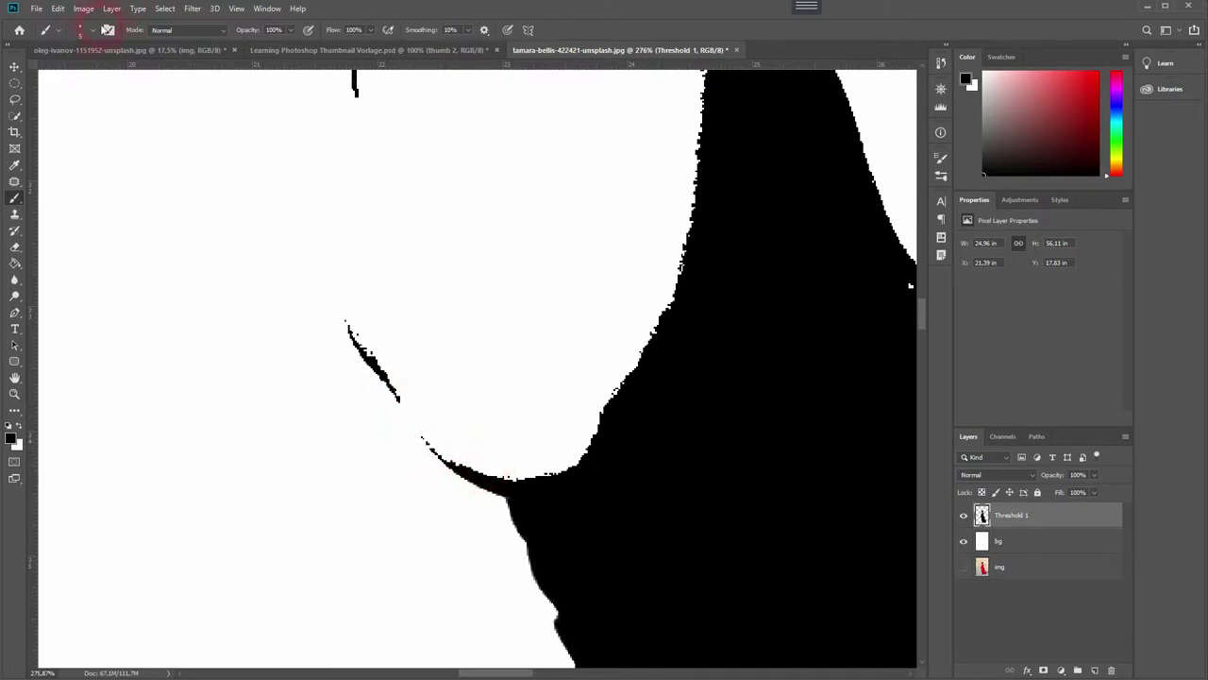
left_click(81, 32)
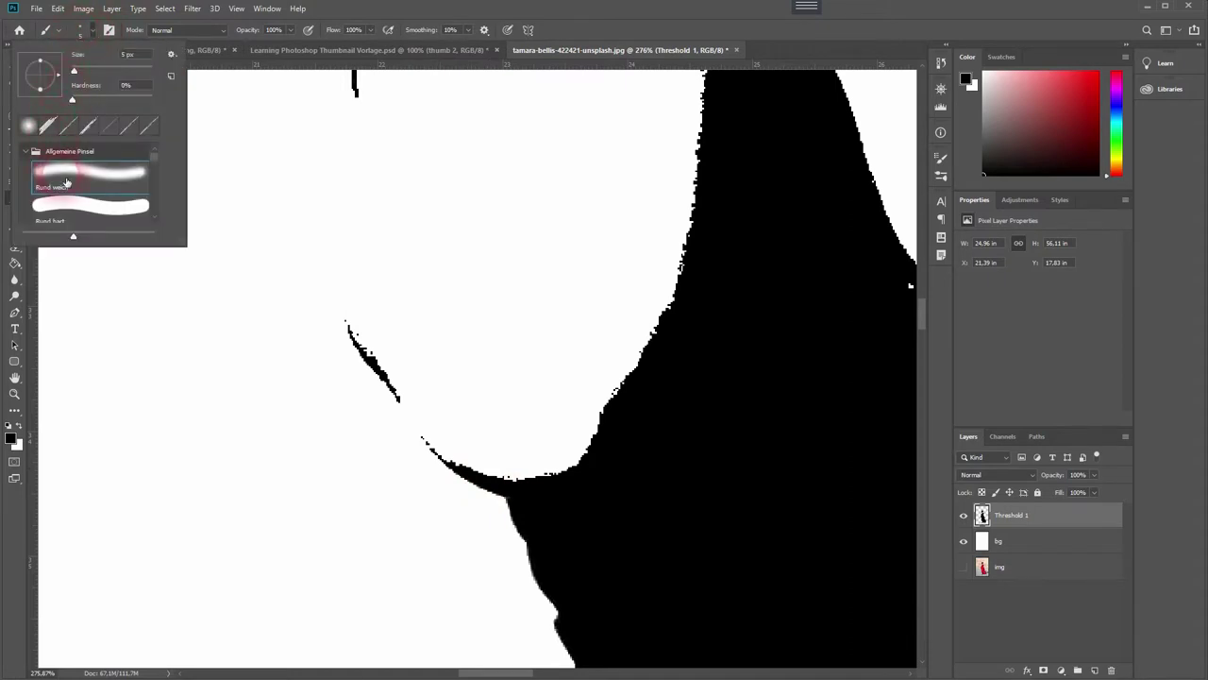
left_click(91, 203)
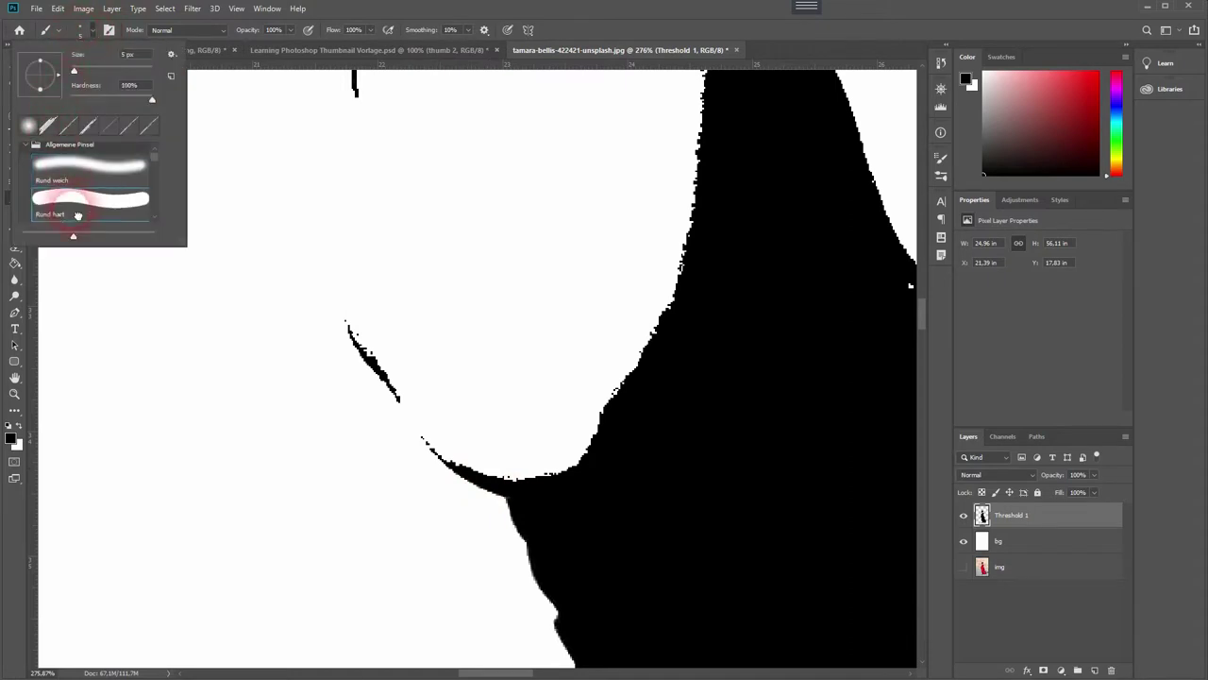
left_click(399, 399)
left_click_drag(399, 399, 432, 446)
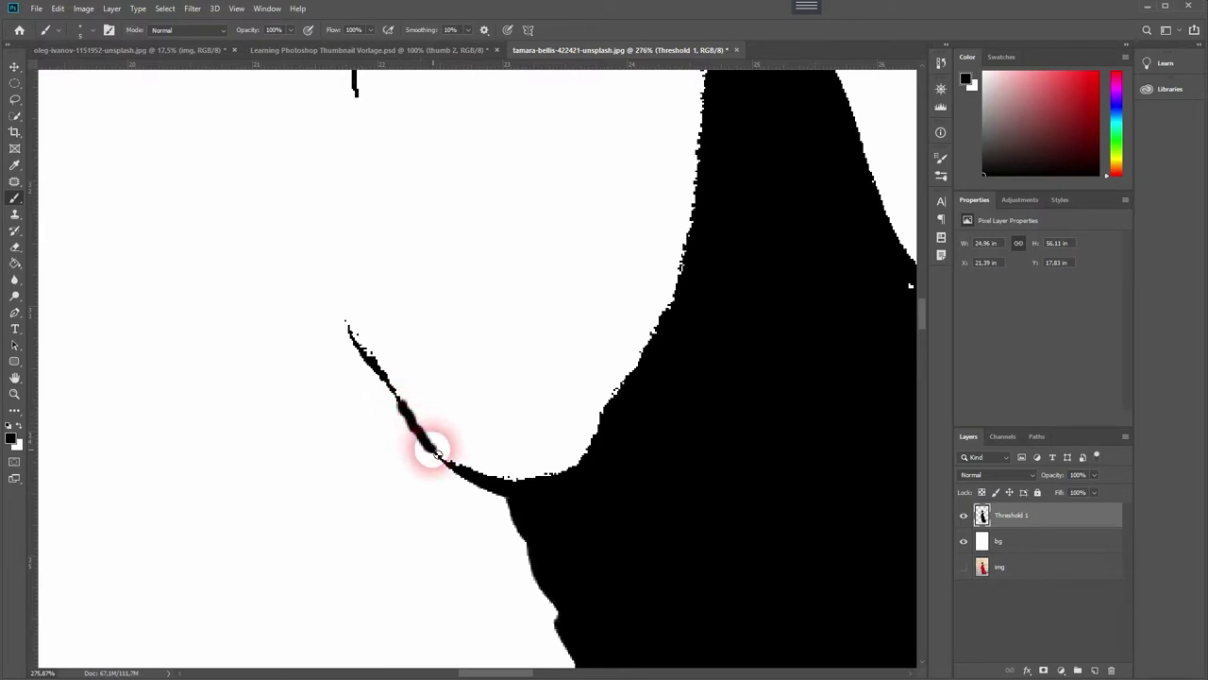
left_click_drag(368, 211, 407, 412)
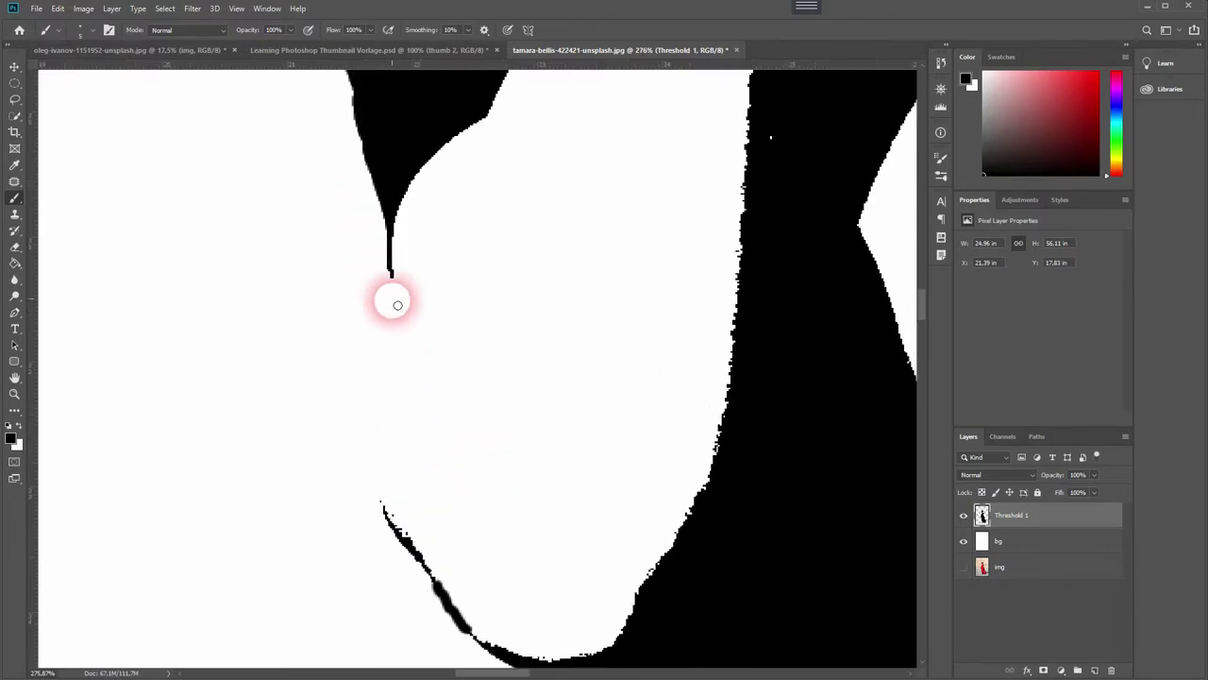
scroll(429, 504, "down", 15)
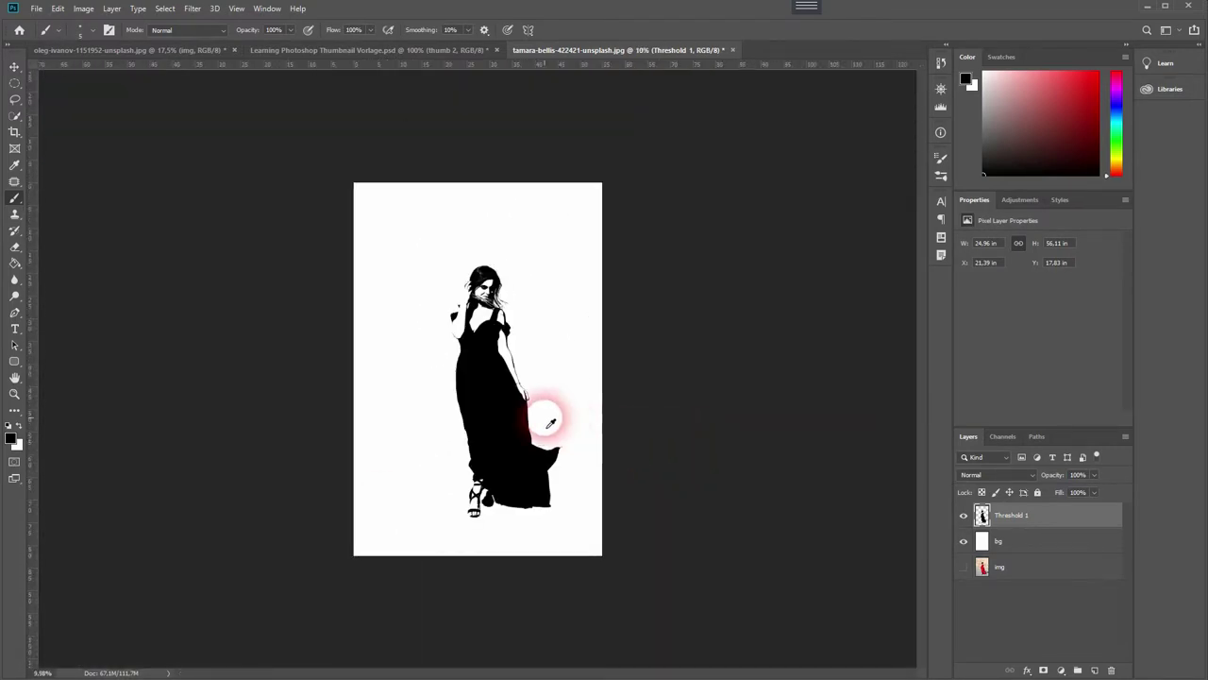
scroll(545, 415, "up", 2)
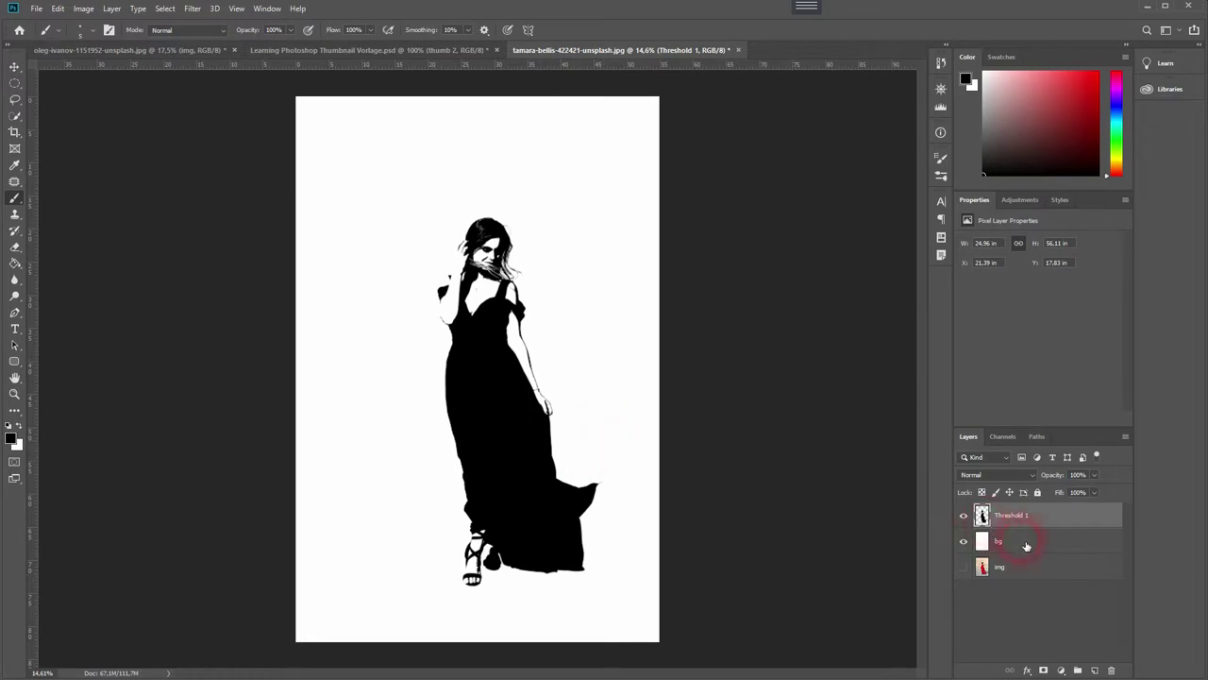
- Place the andy-holmes-706436-unsplash image from Downloads above the silhouette, rotated -90° and scaled to about 97.5%
key("alt+Tab")
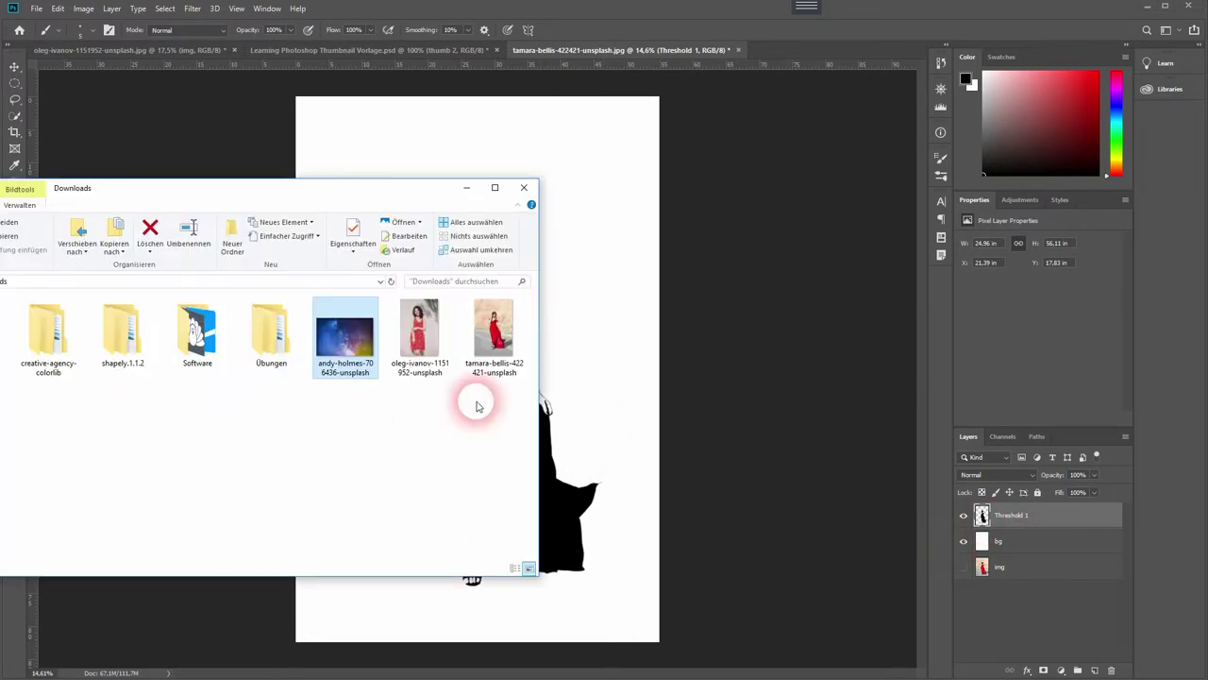
left_click_drag(377, 335, 817, 381)
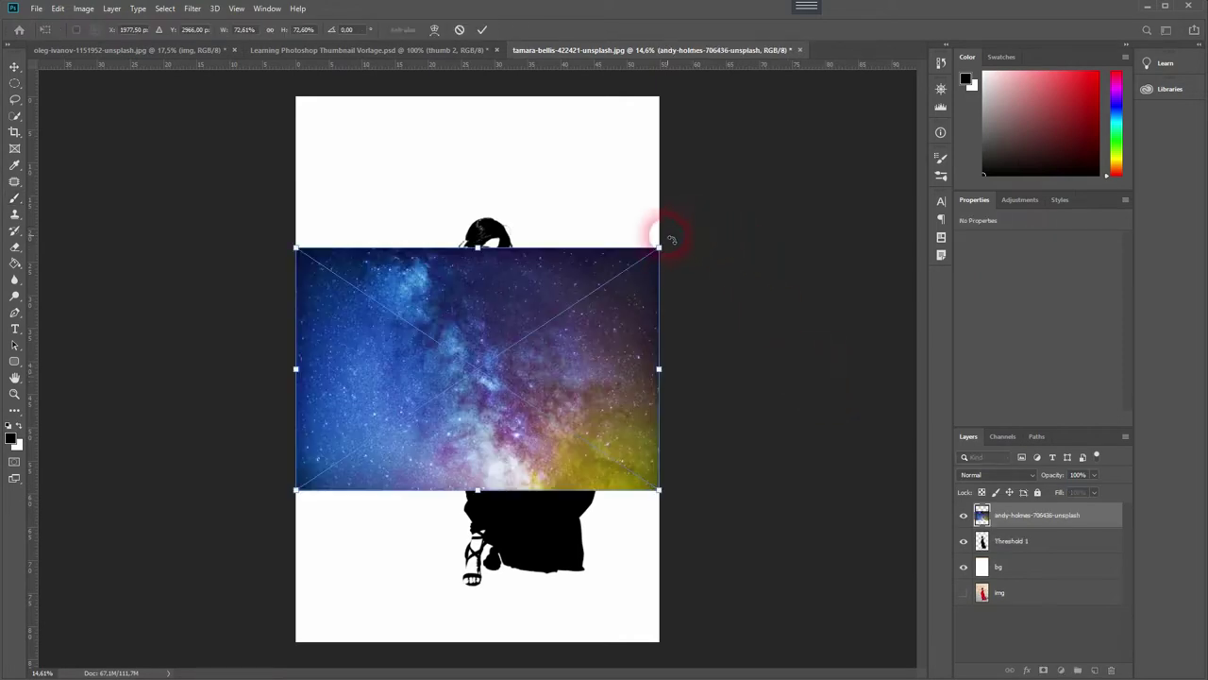
left_click_drag(667, 238, 346, 183)
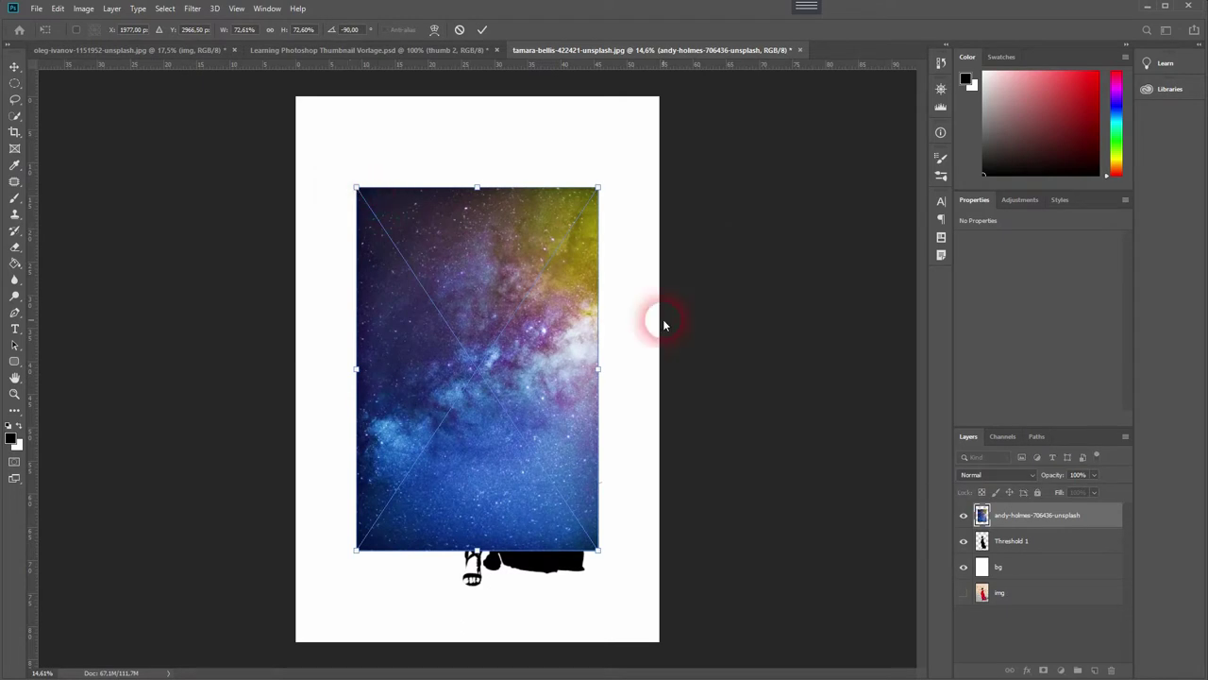
left_click_drag(603, 188, 686, 153)
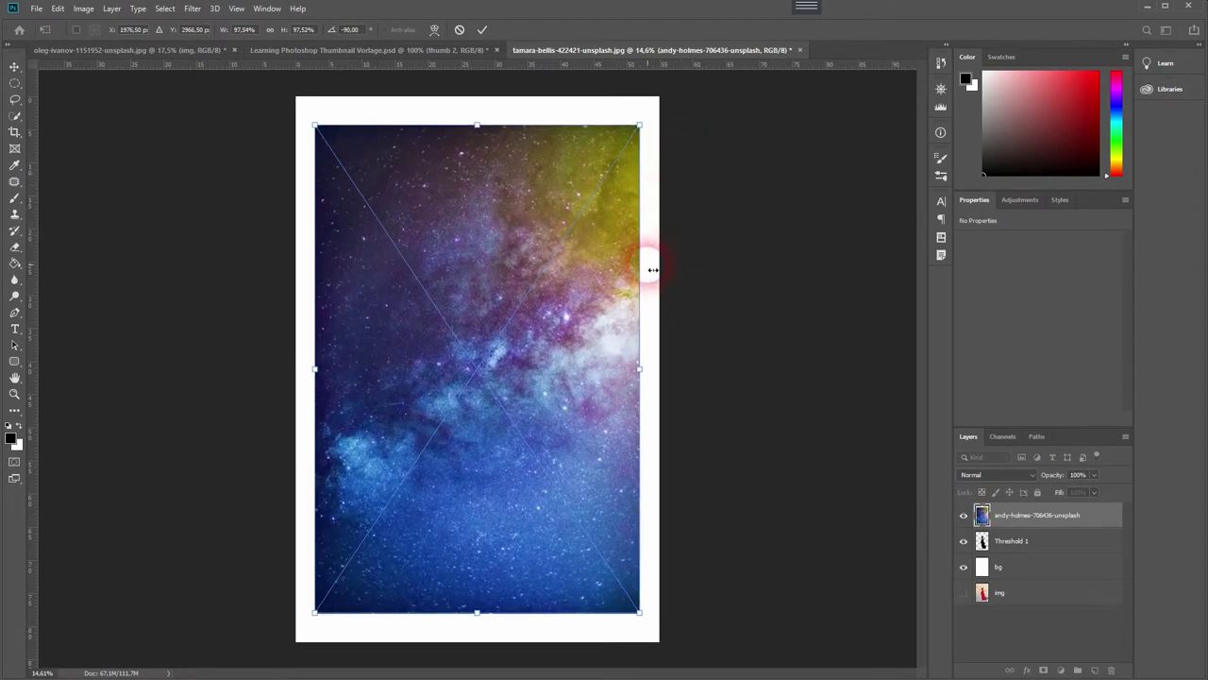
key("b")
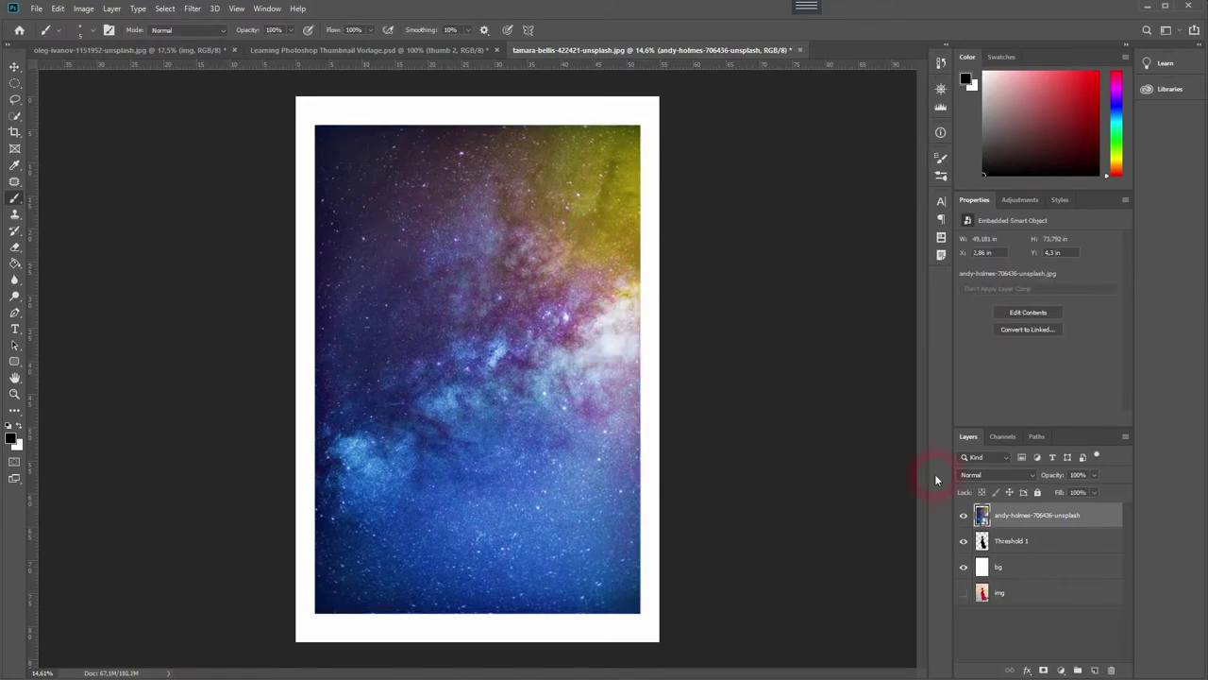
- Rename the placed starry-sky image layer as galaxy
left_click(1037, 523)
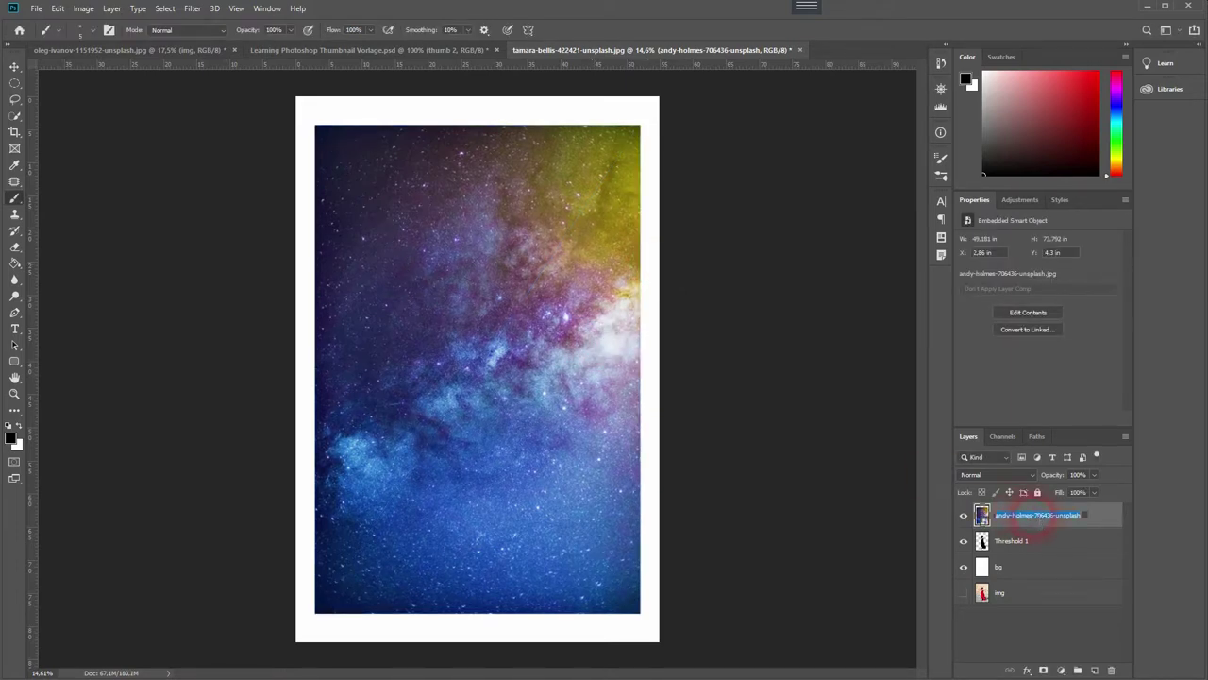
type("o")
type("alaxy")
- Set the galaxy layer's blend mode to Lighten and move the texture down to about X -1.88 in, Y 26.55 in
left_click(1039, 521)
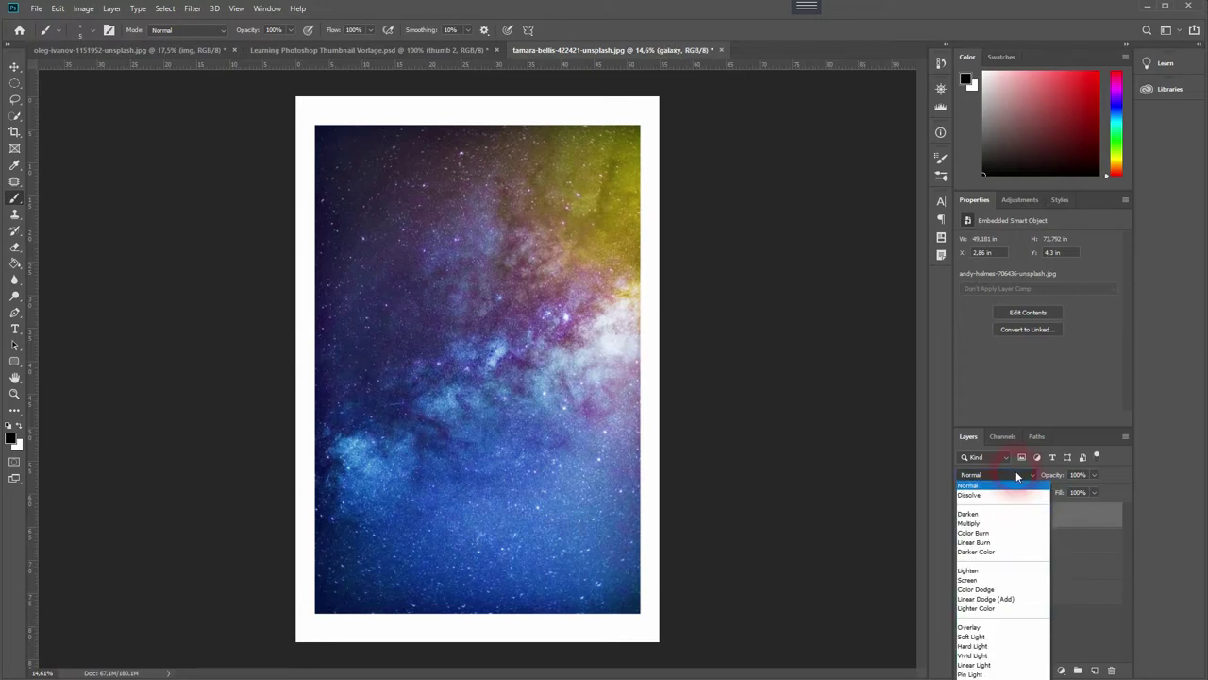
left_click(1039, 570)
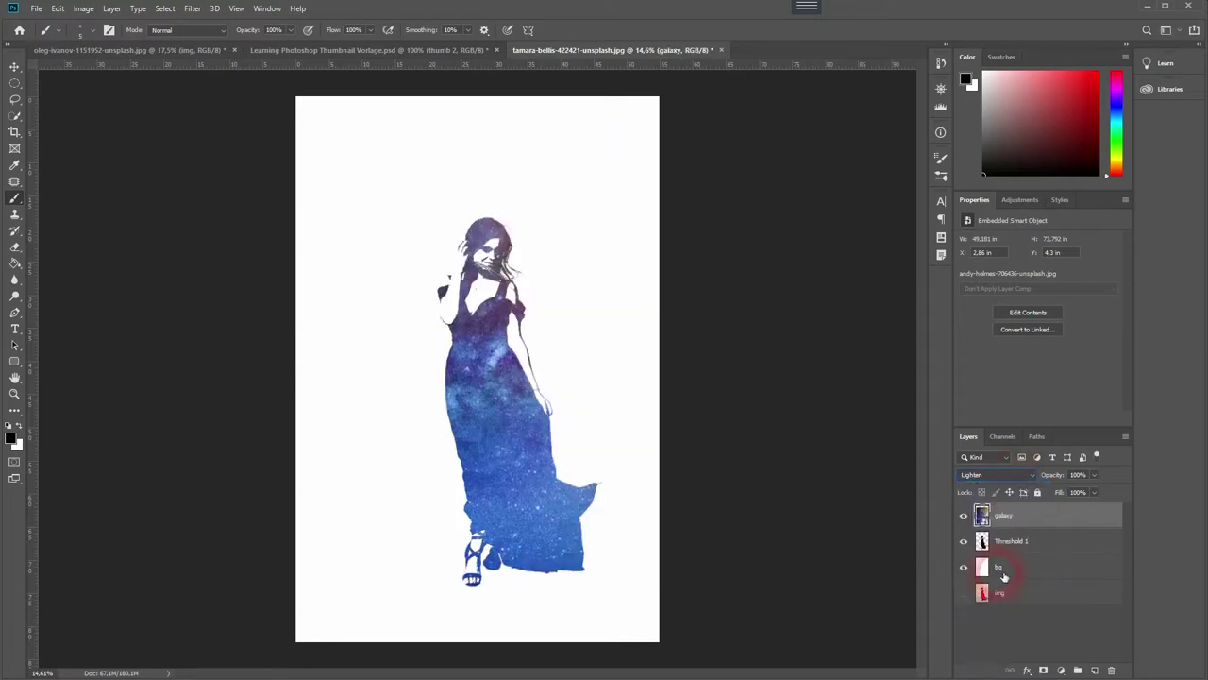
left_click(14, 66)
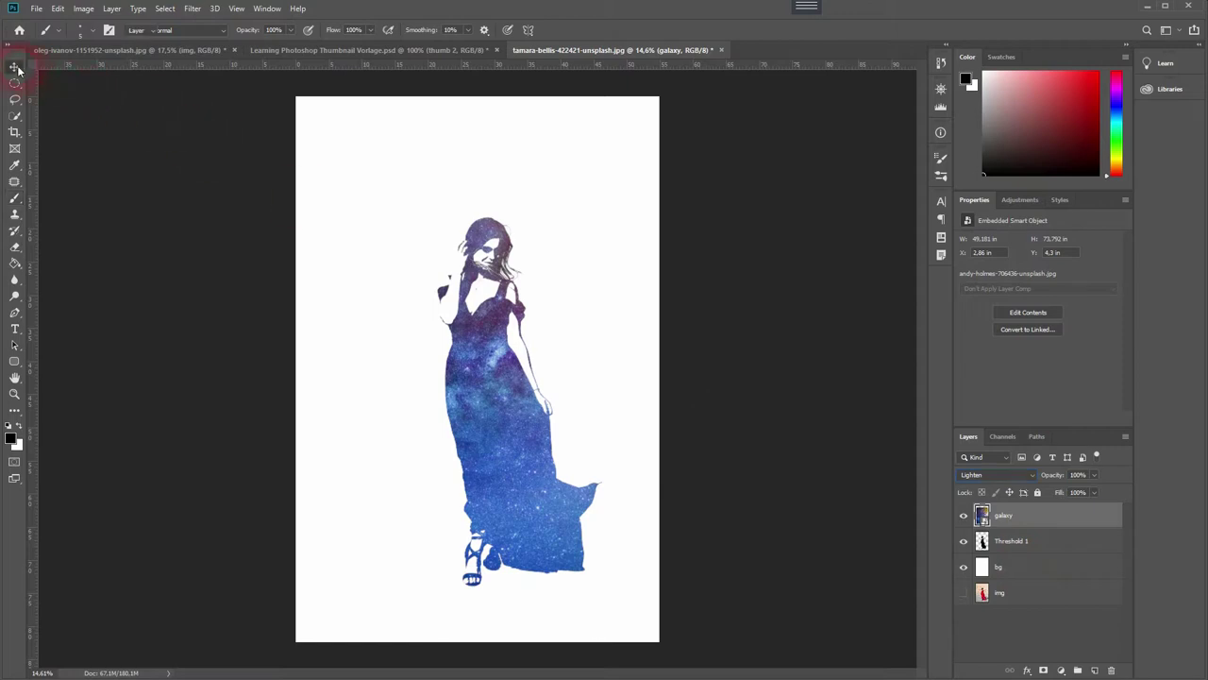
mouse_move(480, 386)
left_mouse_down()
mouse_move(472, 487)
mouse_move(456, 471)
mouse_move(470, 536)
mouse_move(451, 539)
left_mouse_up()
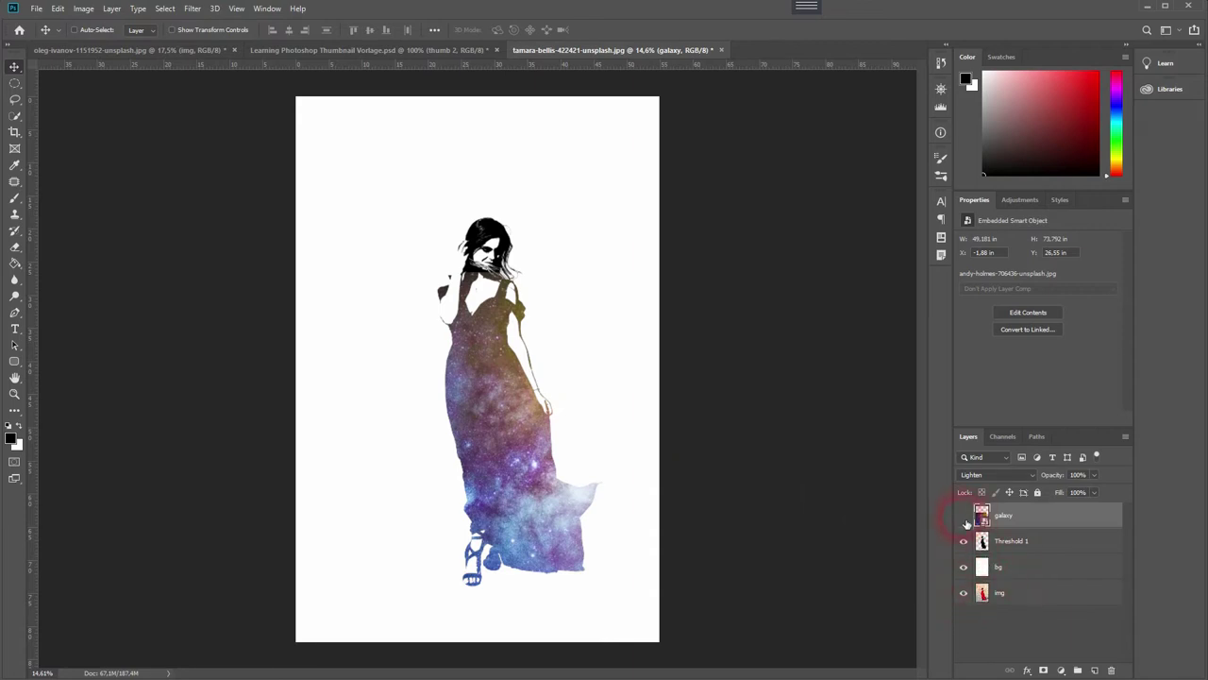
- Duplicate the img layer, name the copy contour, and leave only that copy visible
left_click(964, 593, "alt")
left_click(1034, 597)
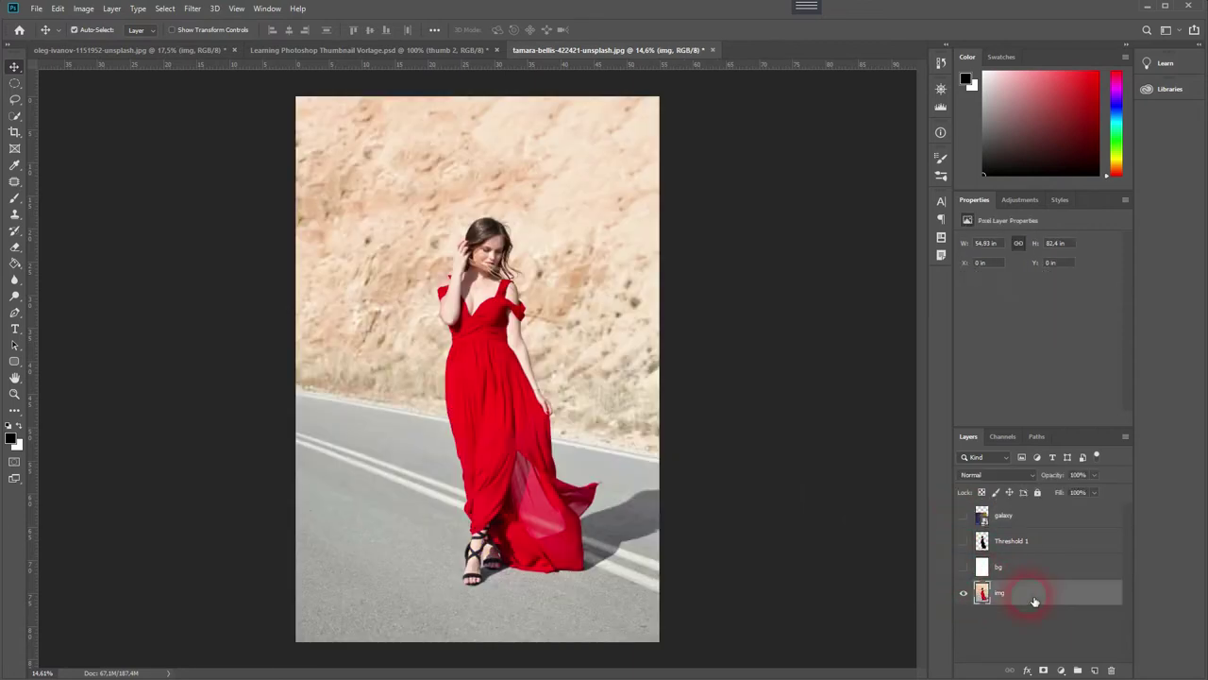
key("ctrl+j")
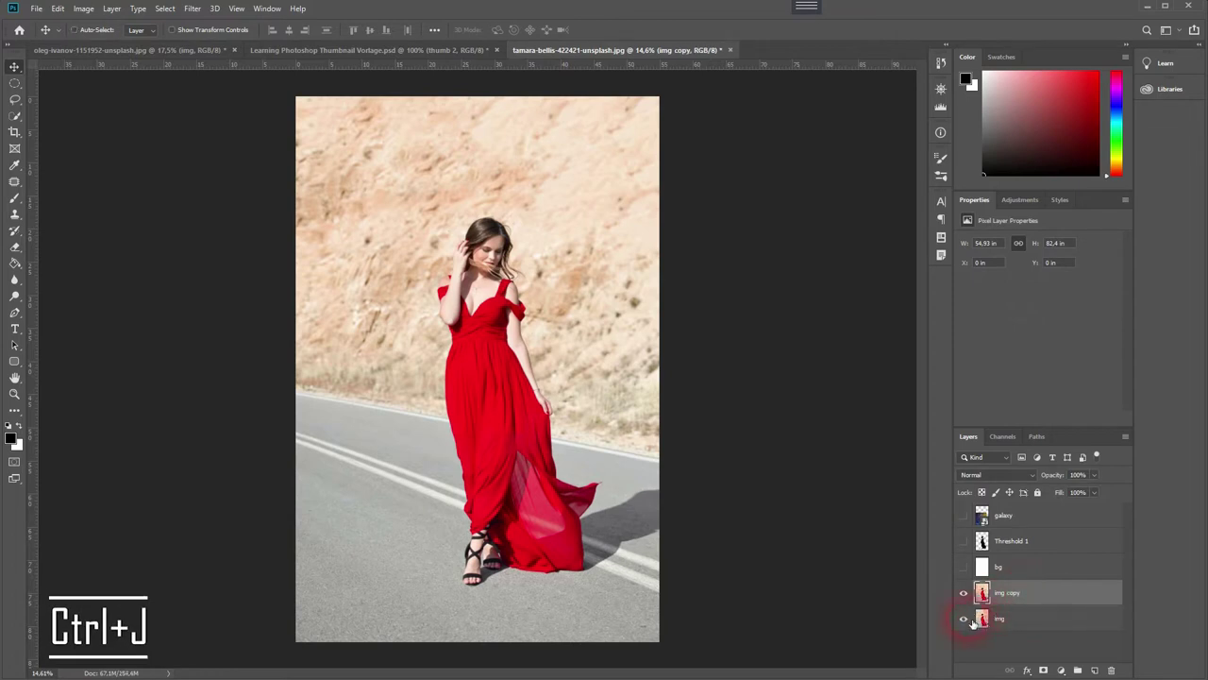
left_click(965, 619)
type("contou")
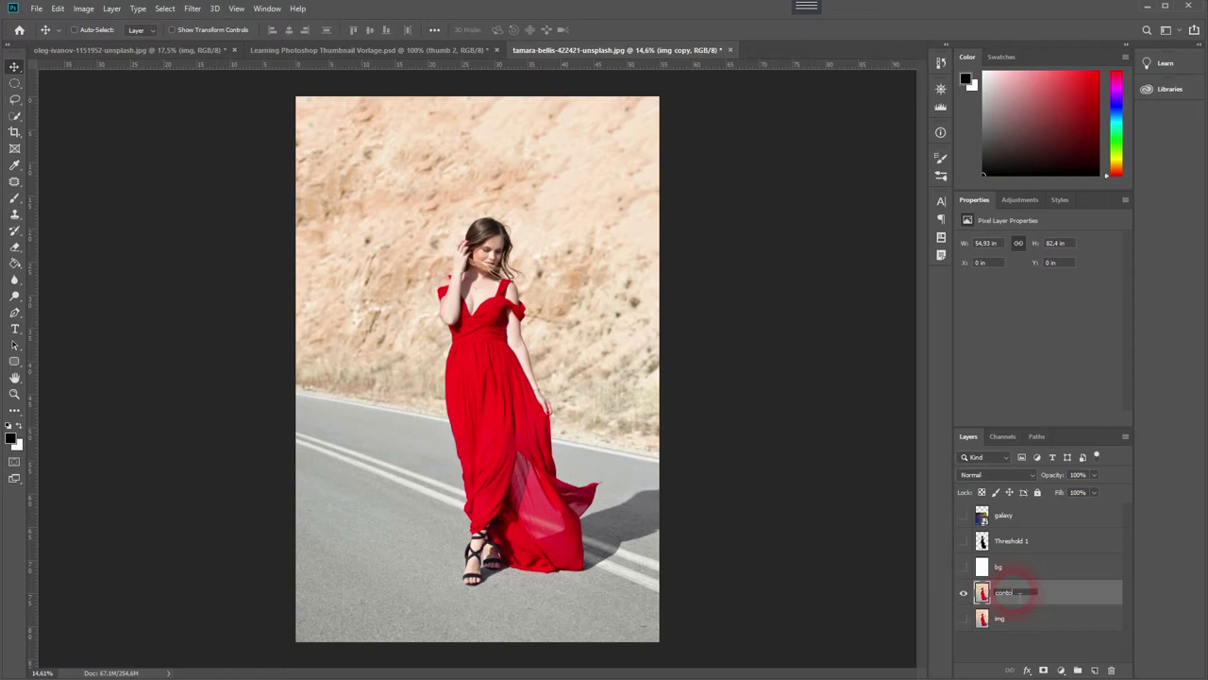
type("r")
key("Return")
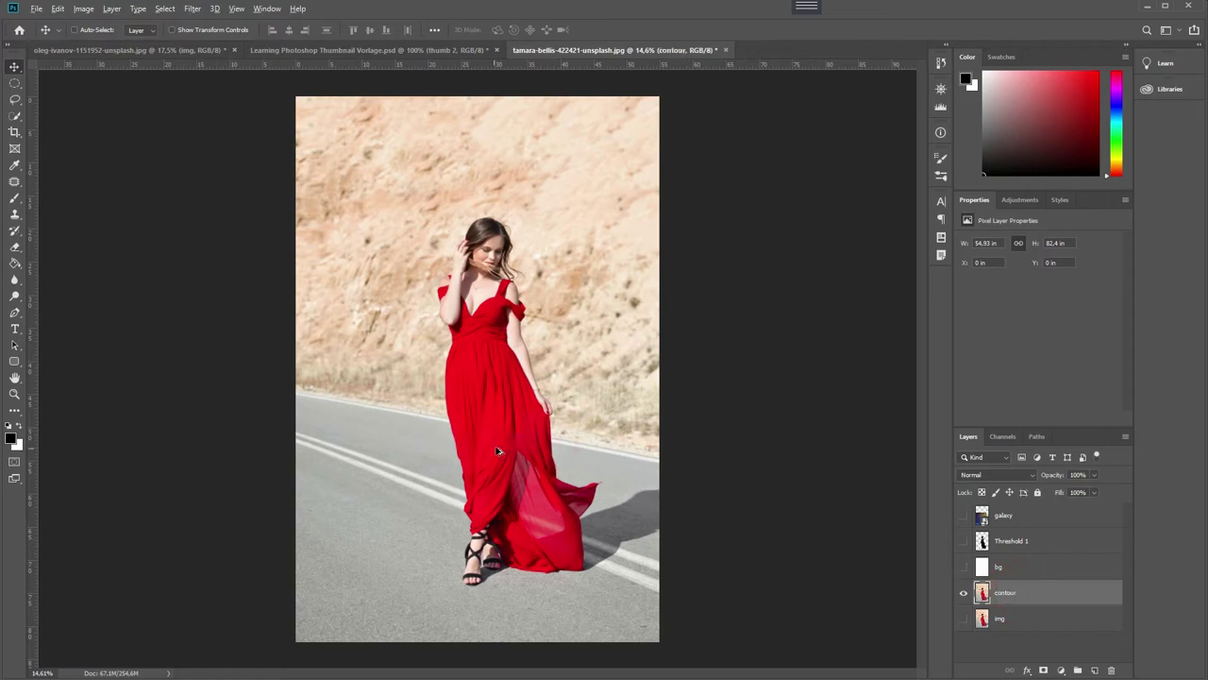
- Select the woman on the contour layer from head to feet with the Quick Selection tool
scroll(499, 452, "up", 3)
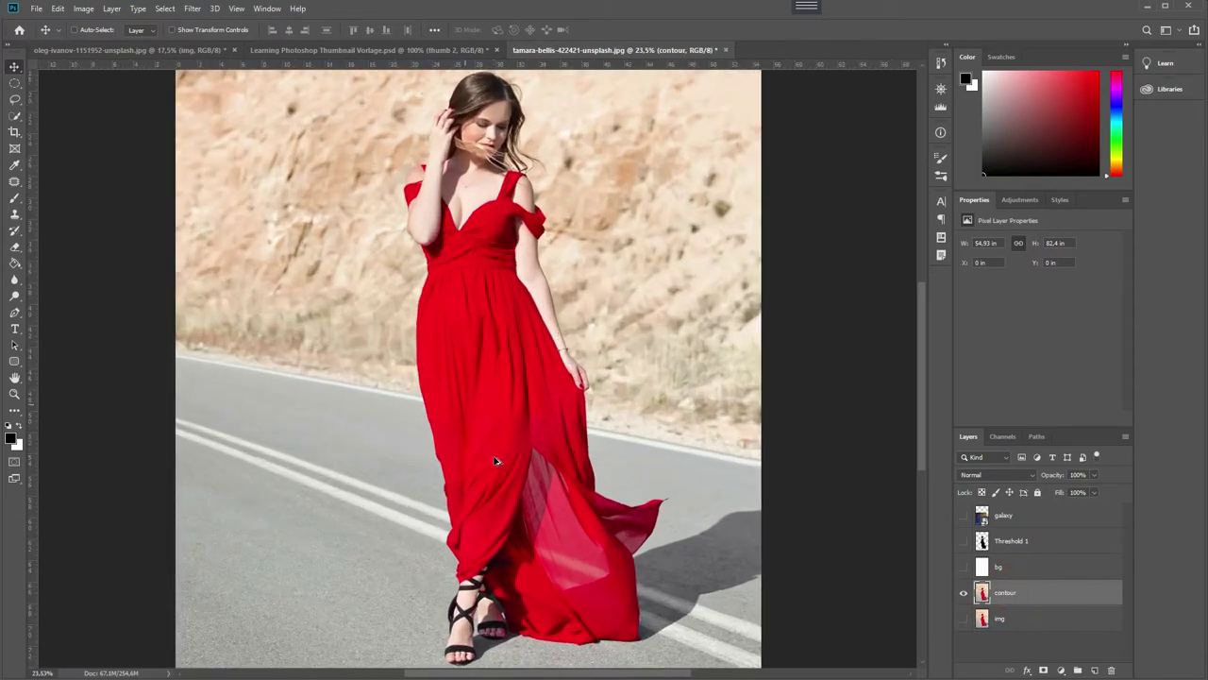
left_click(15, 116)
left_click(77, 118)
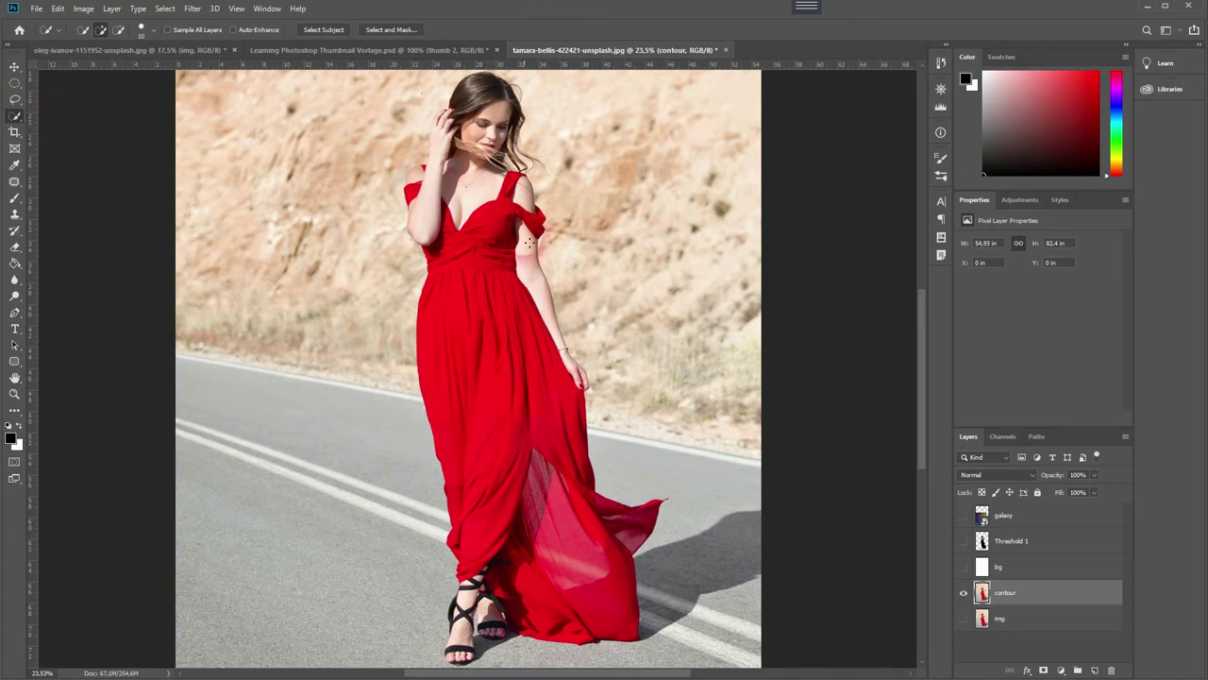
mouse_move(485, 130)
left_mouse_down()
mouse_move(489, 450)
mouse_move(461, 623)
mouse_move(467, 599)
mouse_move(527, 667)
left_mouse_up()
- Refine the woman's selection around the sandals and toes by subtracting the asphalt and shadow areas with the Quick Selection tool
scroll(527, 666, "up", 5)
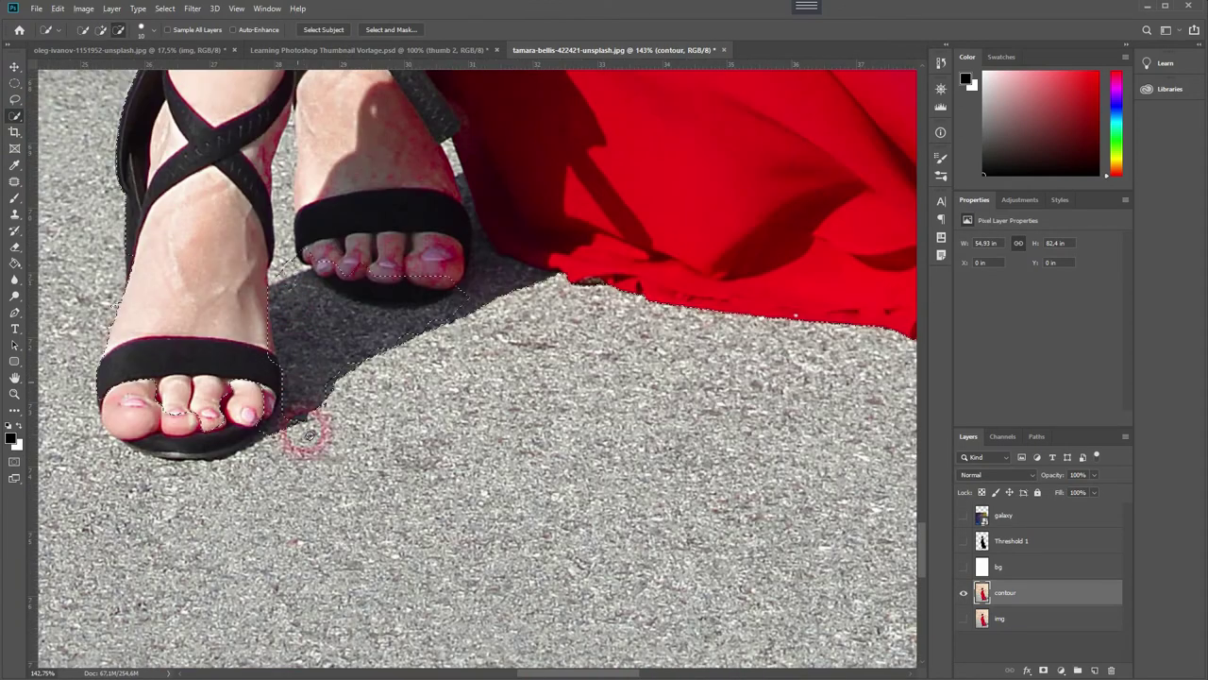
left_click(291, 147, "alt")
left_click(288, 292, "alt")
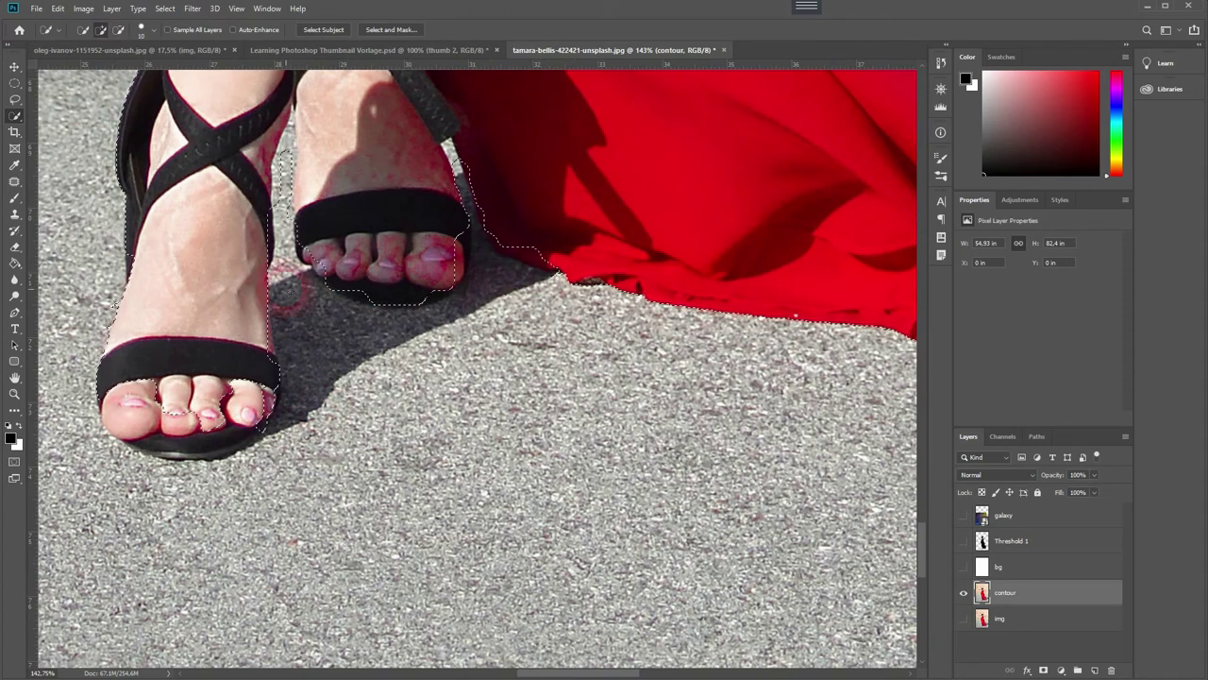
left_click(247, 418, "alt")
left_click(114, 403, "alt")
left_click_drag(223, 251, 321, 614)
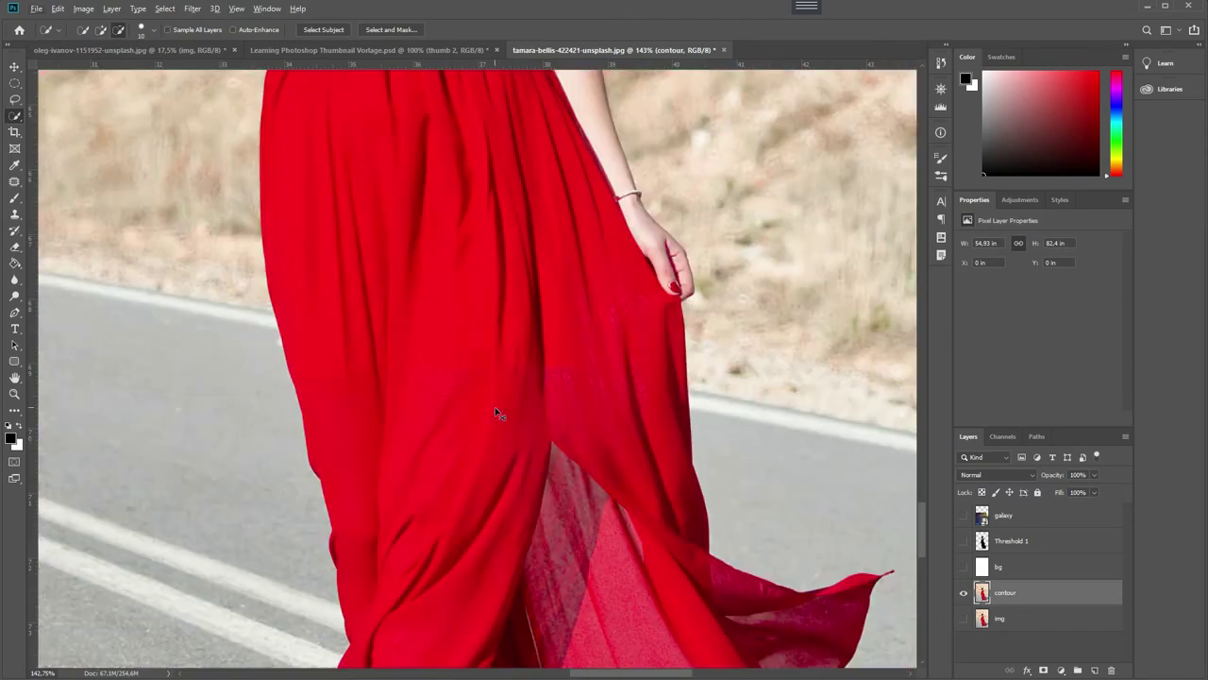
- Stroke the woman's selection on the contour layer with a 5 px black line, located inside, Normal mode at 100% opacity
key("ctrl+0")
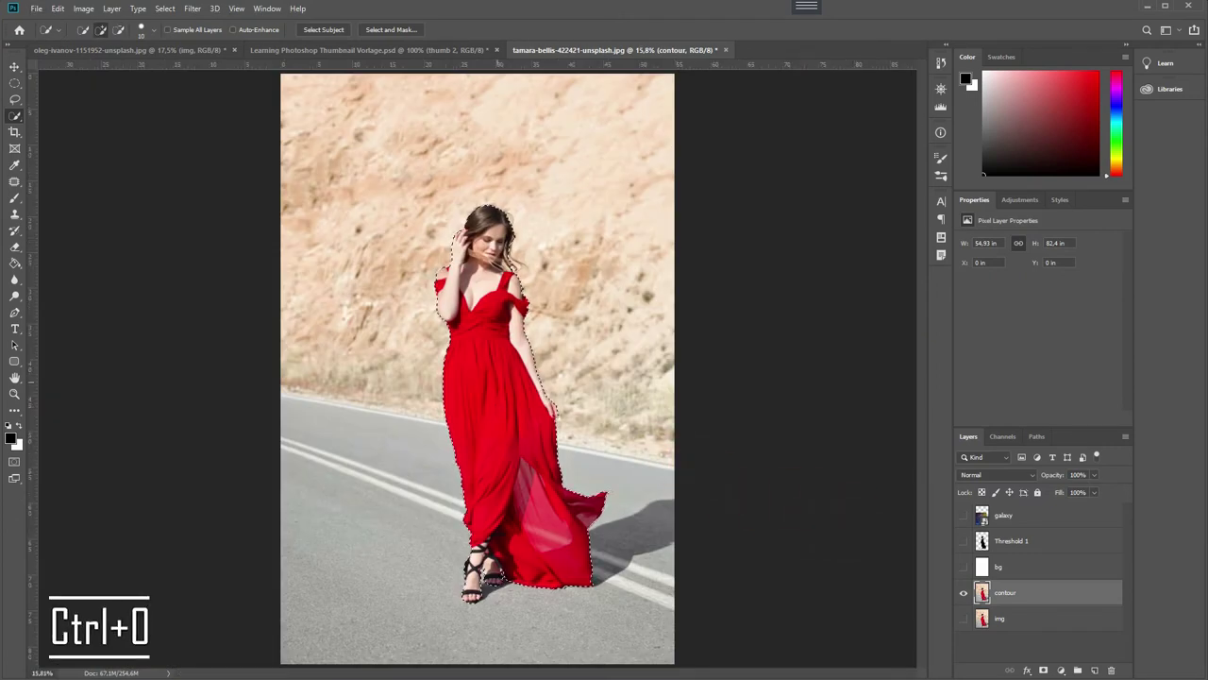
right_click(498, 384)
left_click(563, 546)
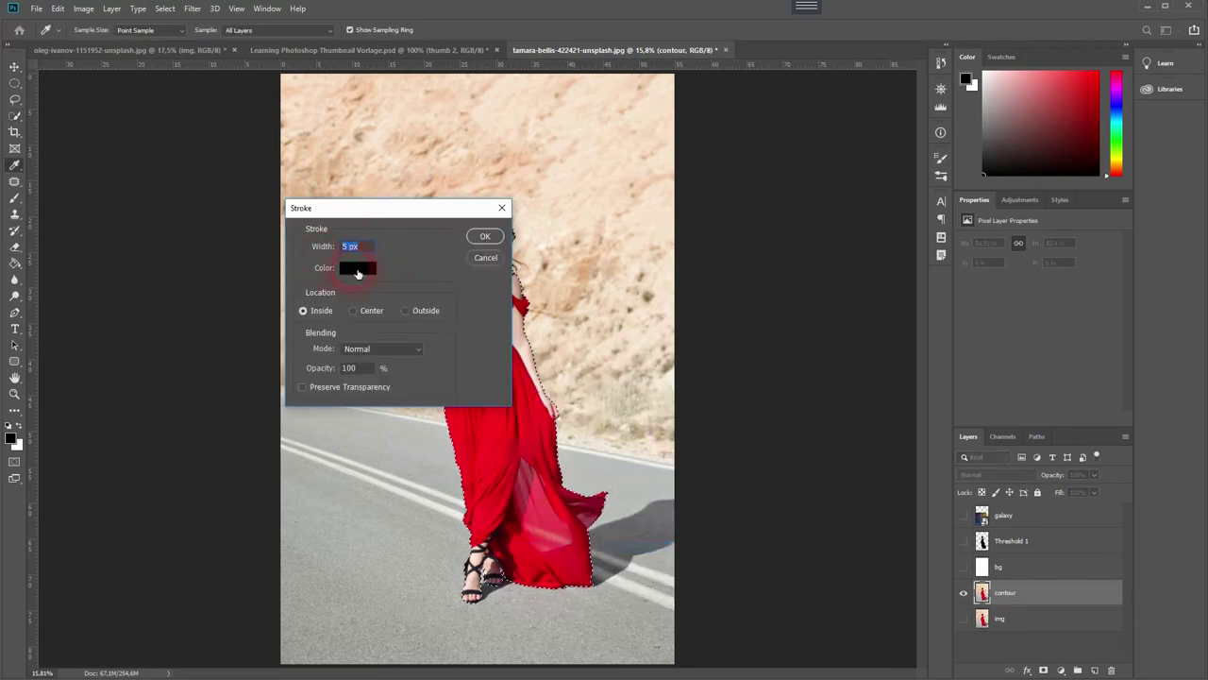
left_click(299, 314)
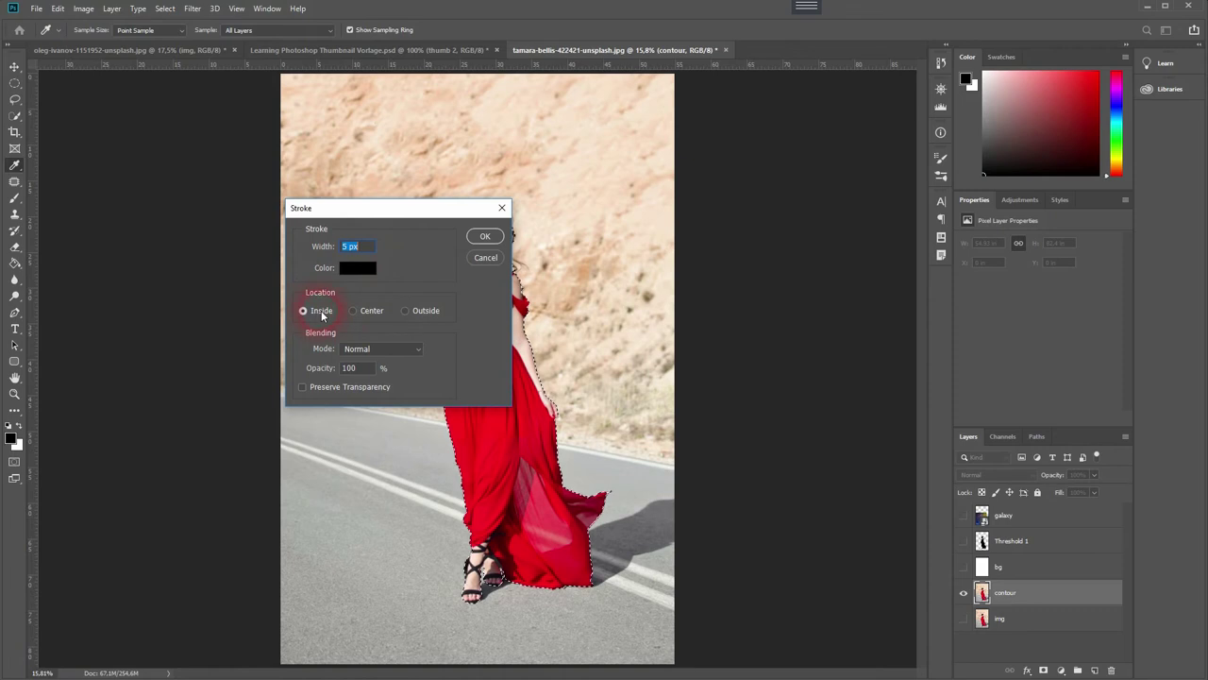
left_click(484, 236)
key("w")
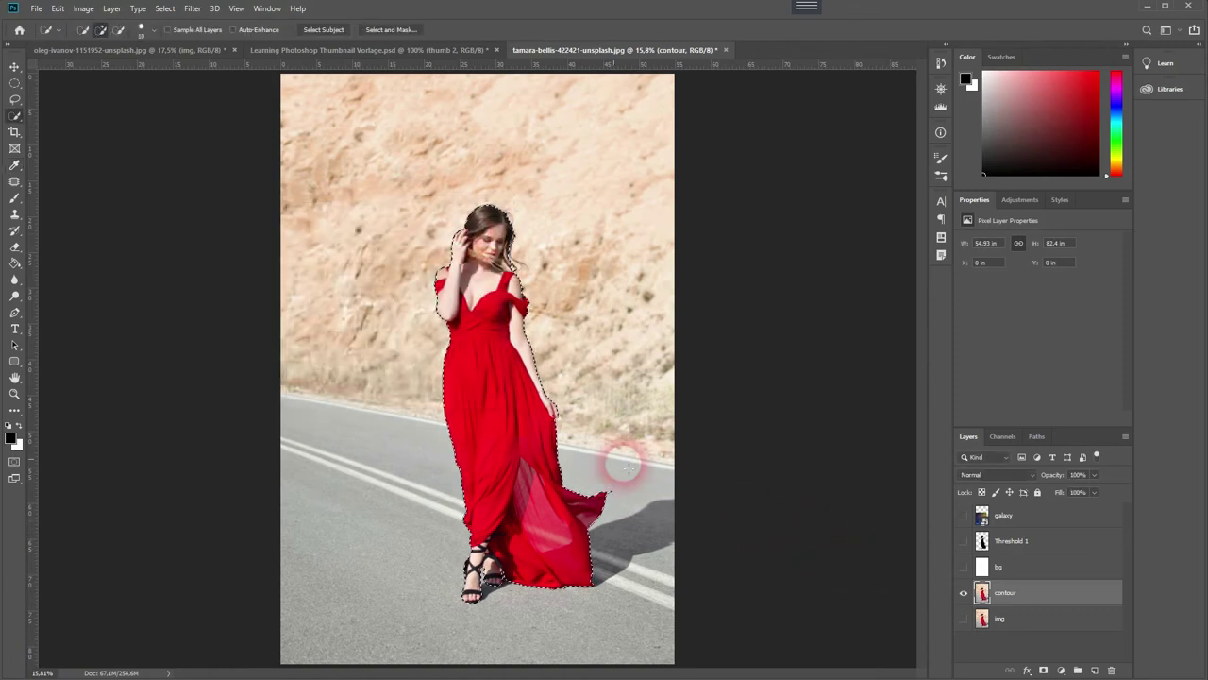
- Copy the stroked woman to a new layer from the selection and check the cut-out with the contour layer hidden
right_click(515, 415)
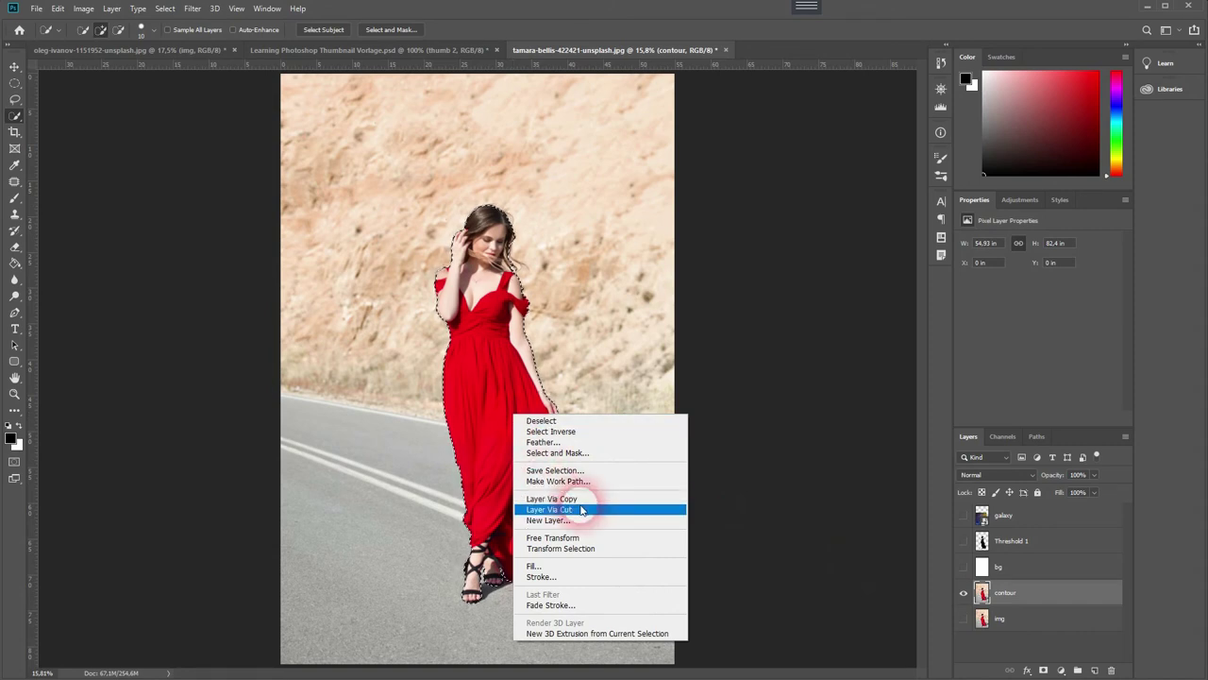
left_click(548, 499)
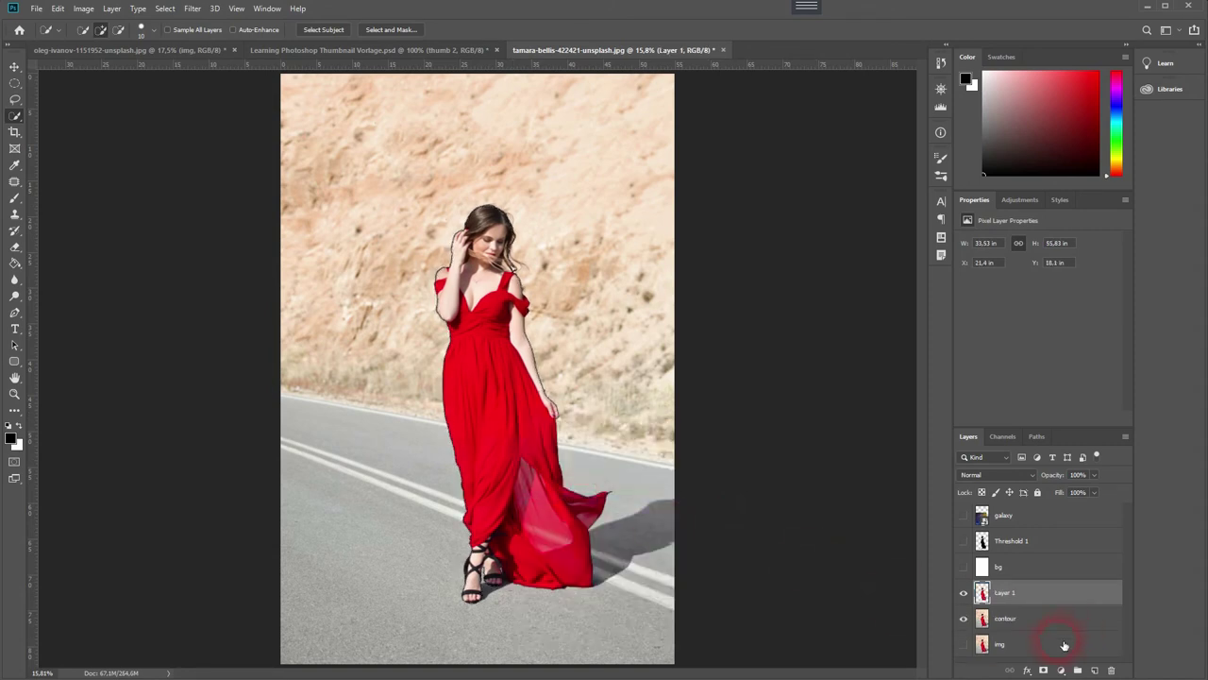
left_click(964, 620)
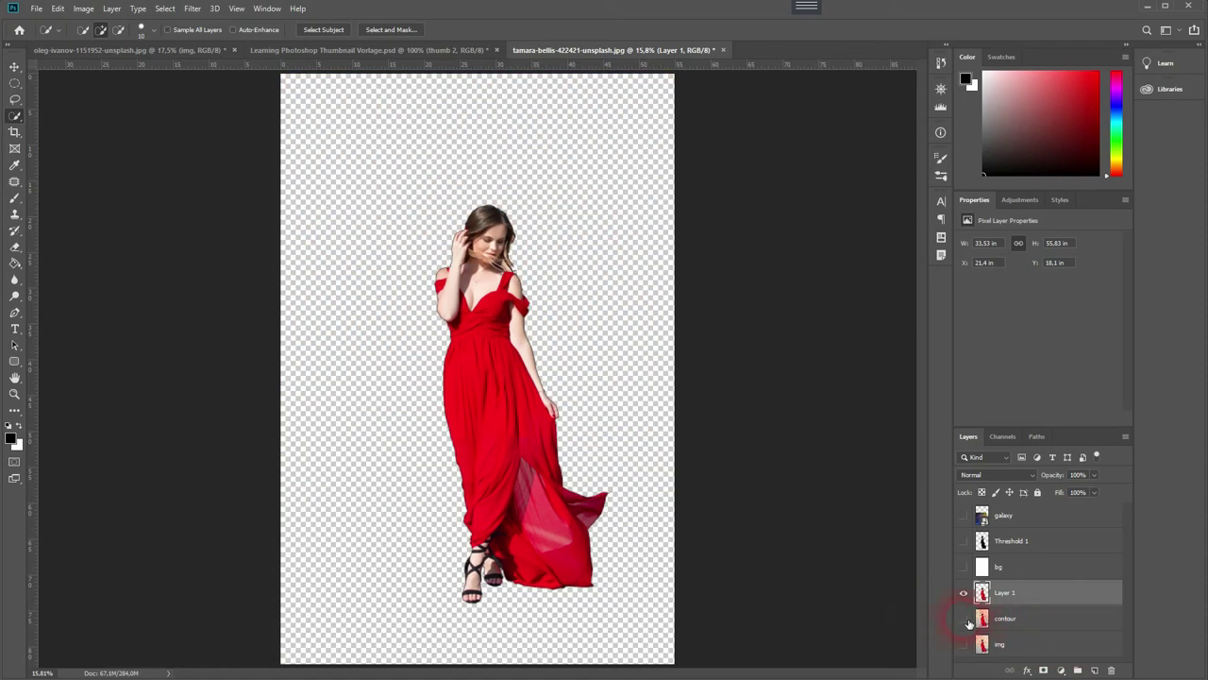
left_click(964, 619)
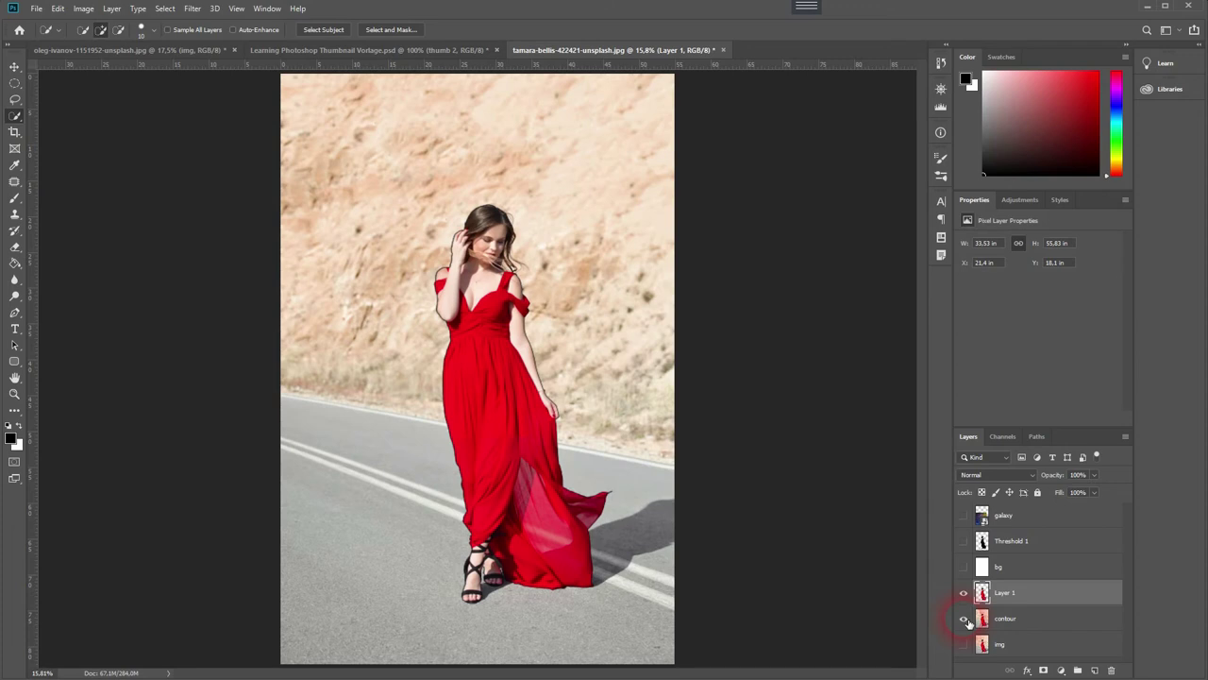
- Hide the contour layer and make the bg, Threshold 1 and galaxy layers visible
left_click(1039, 599)
left_click(973, 631)
left_click(965, 621)
left_click_drag(964, 567, 972, 515)
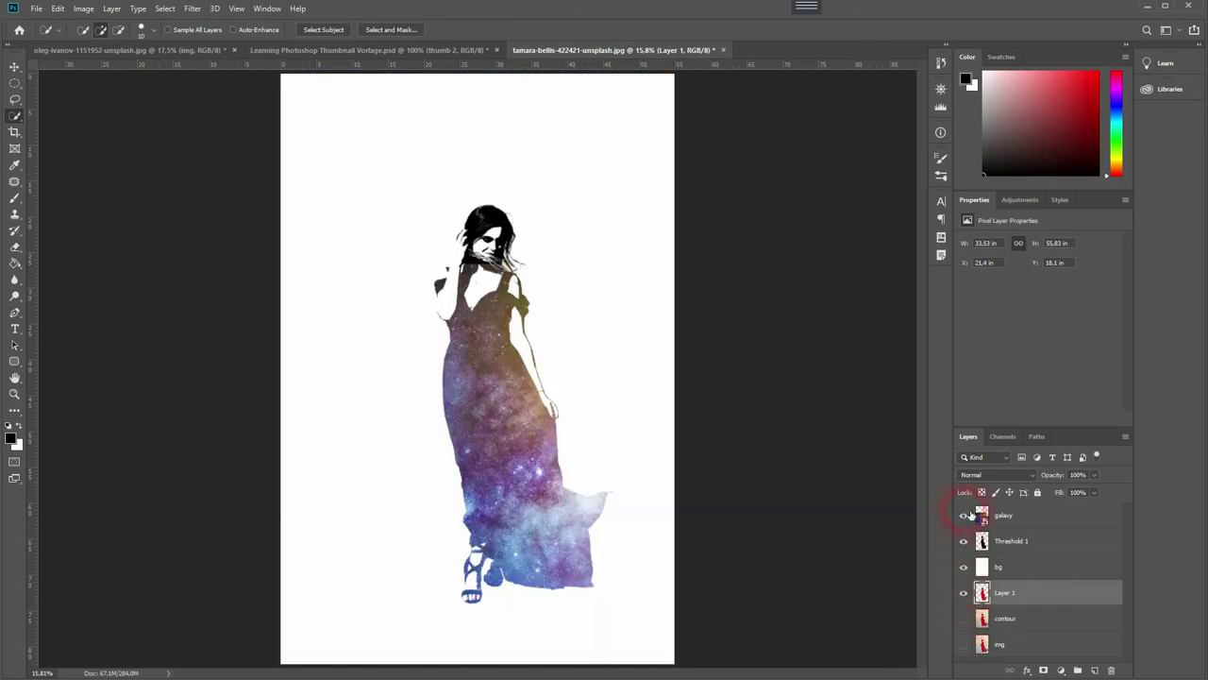
- Move the cut-out Layer 1 directly above the bg layer and compare the artwork with it hidden and shown
left_click(1026, 594)
left_click_drag(1027, 596, 1022, 564)
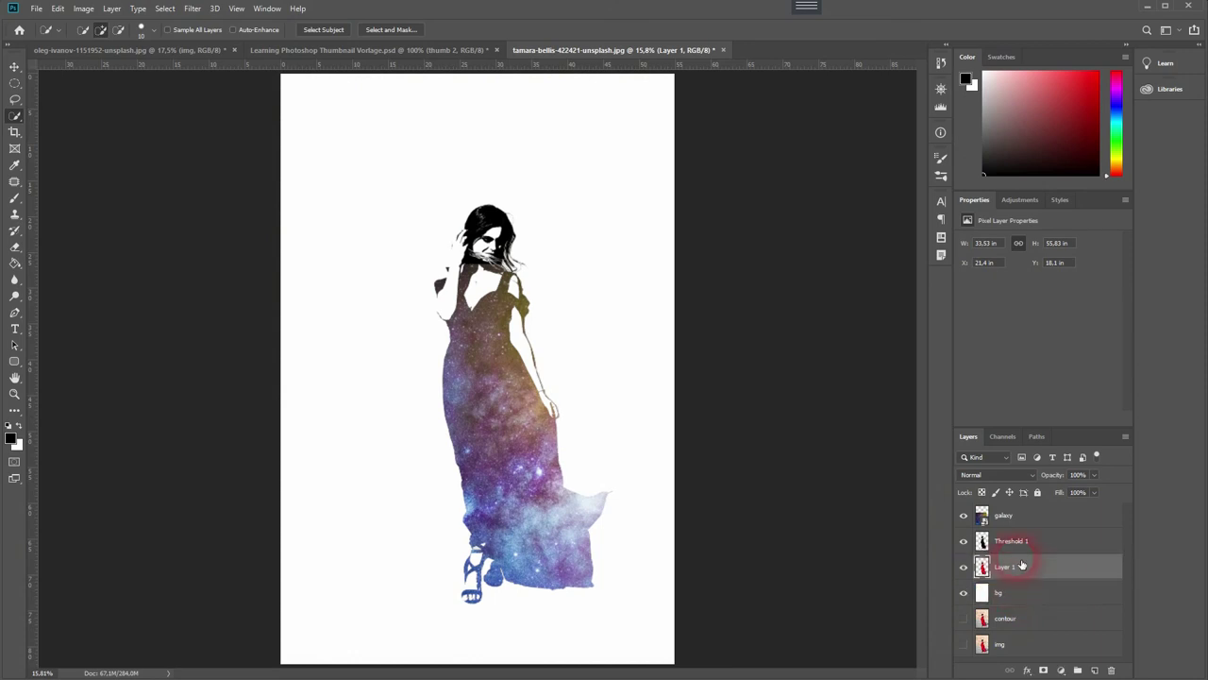
left_click(964, 569)
left_click(964, 568)
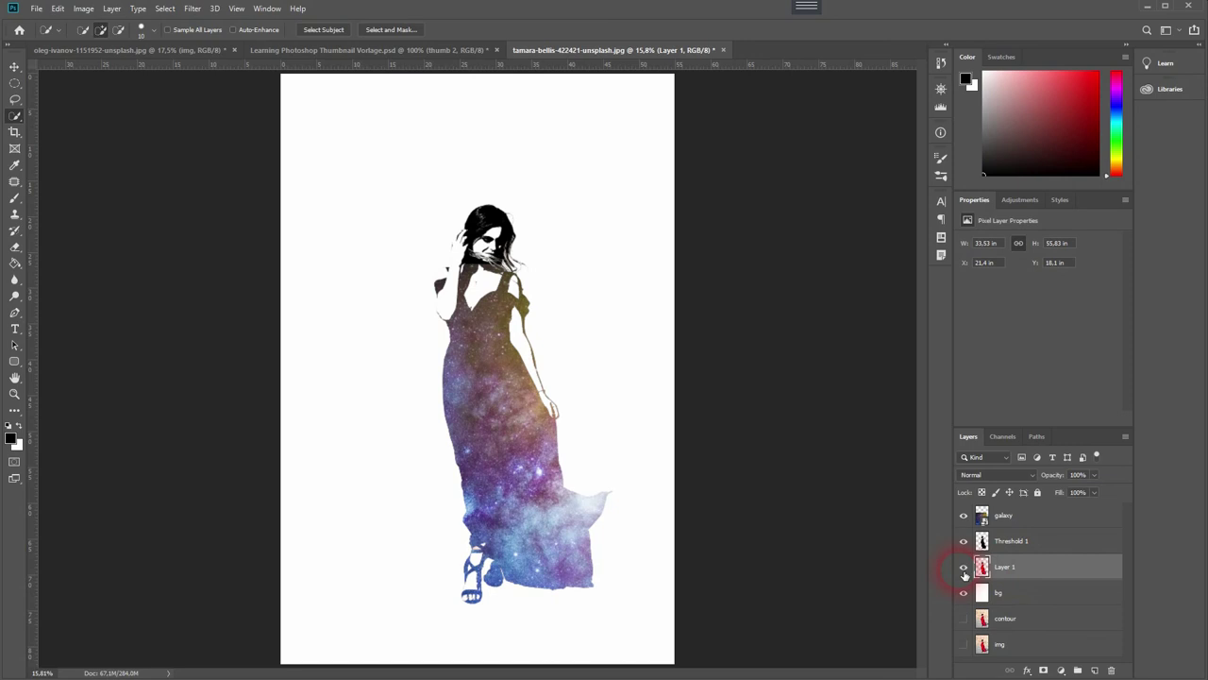
left_click(964, 569)
left_click(964, 568)
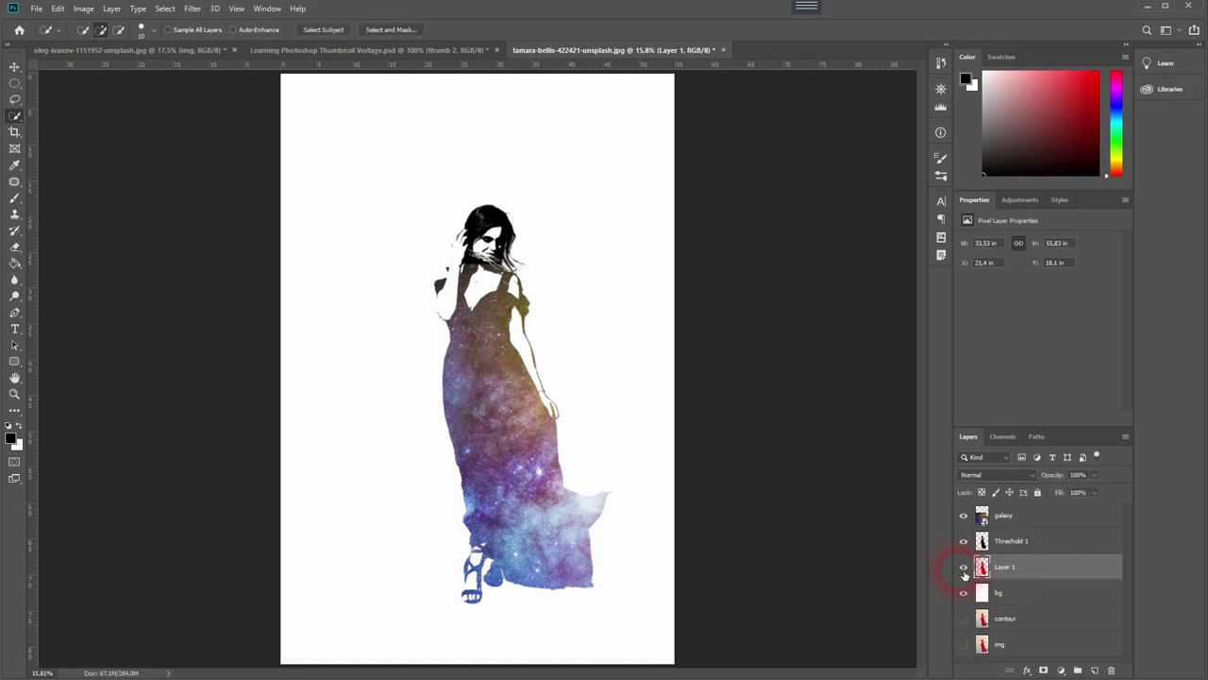